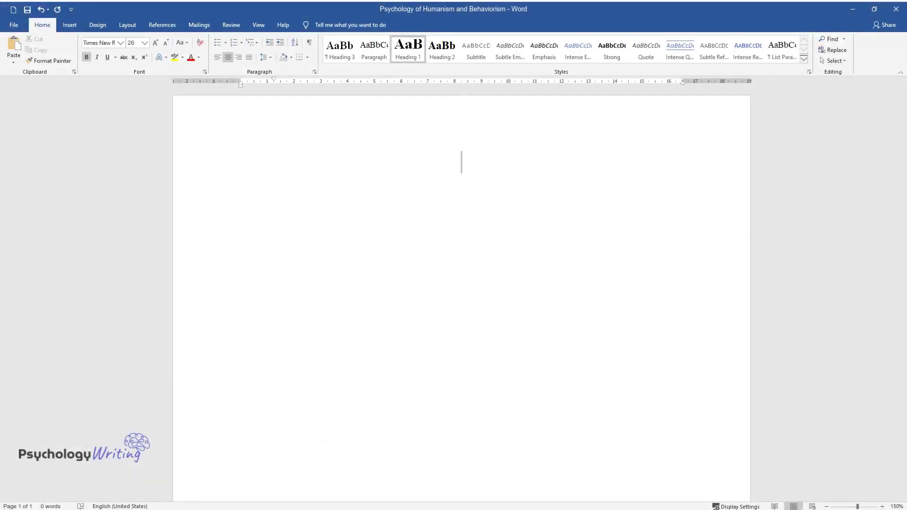
text(Psychology )
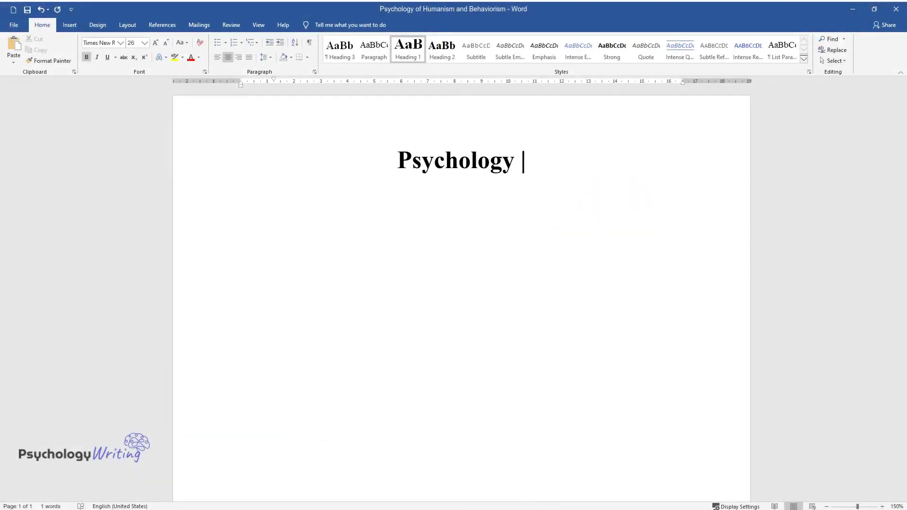
text(of Humanism and Behavior)
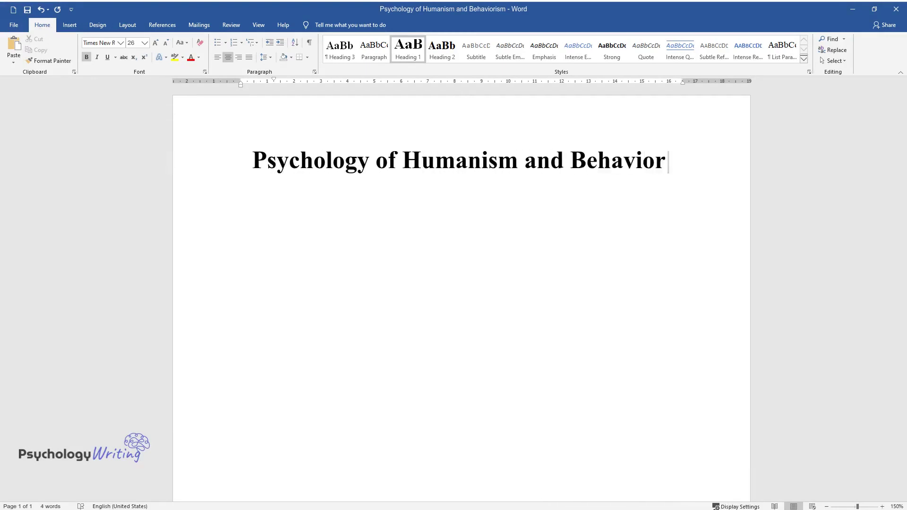
text(ism)
- Start the first body paragraph on a new line below the title
key(Return)
text(Behavio)
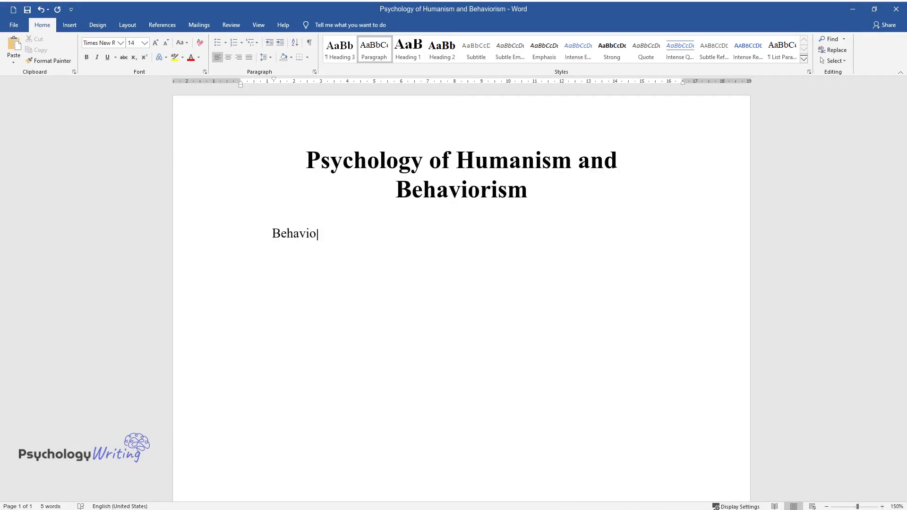
text(rism and humanism constitute fund)
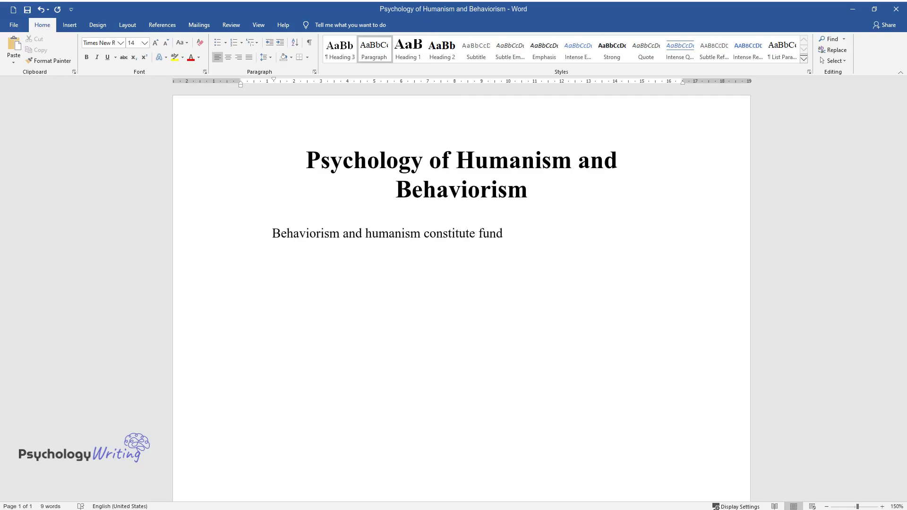
text(amental theories in psychology,)
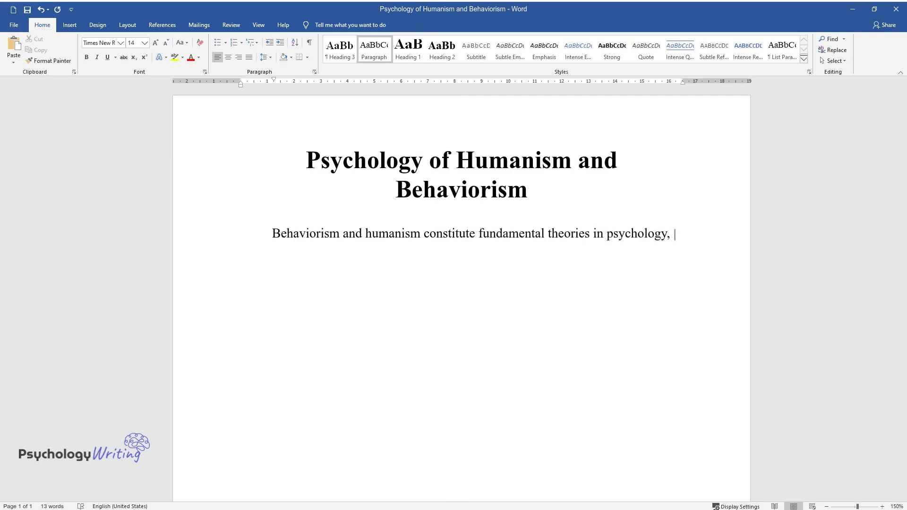
text(which renders the differences and)
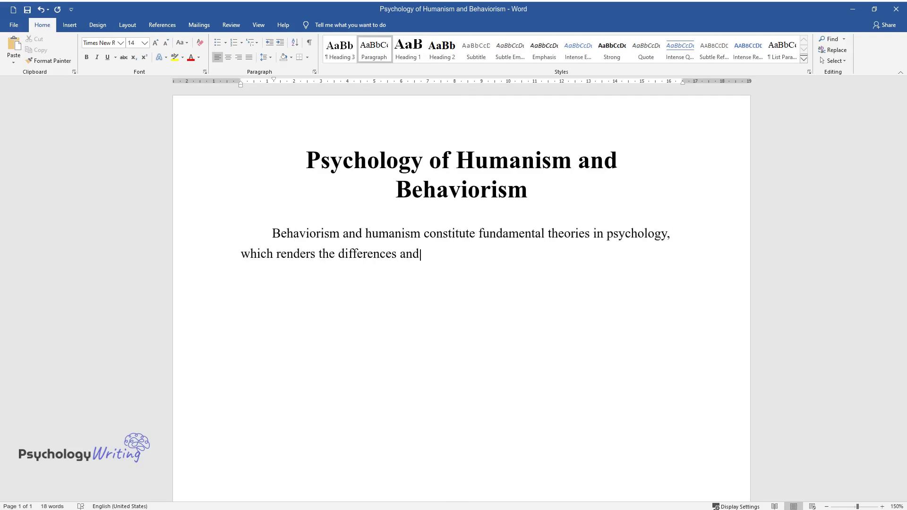
text(ties between these two d)
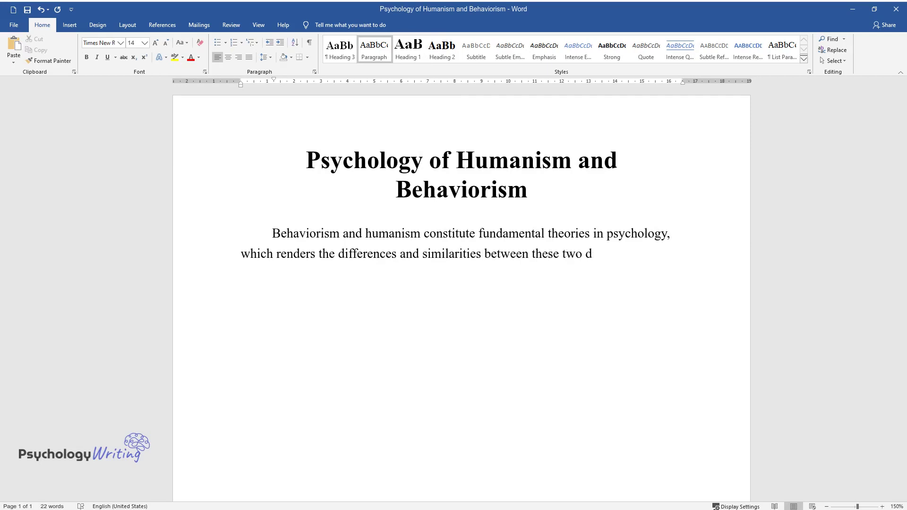
text(ichotomous theories essential in)
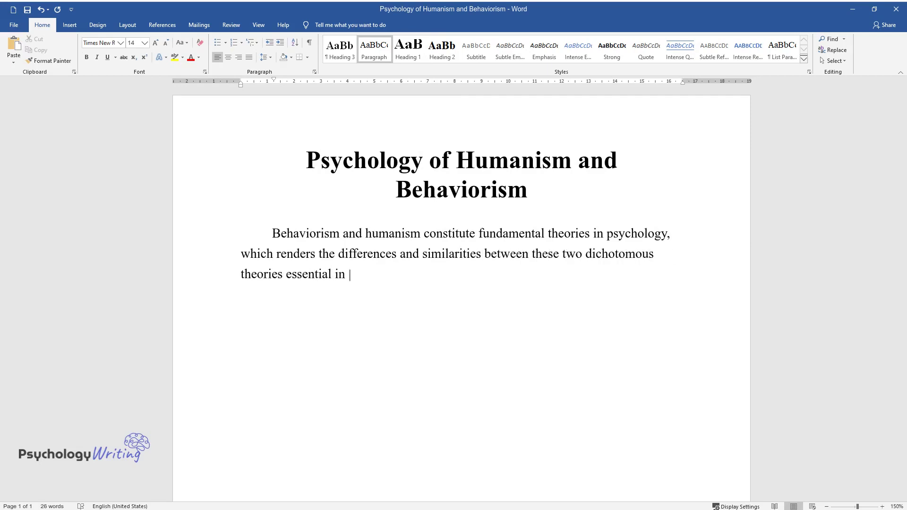
text(regard to the study of psychology)
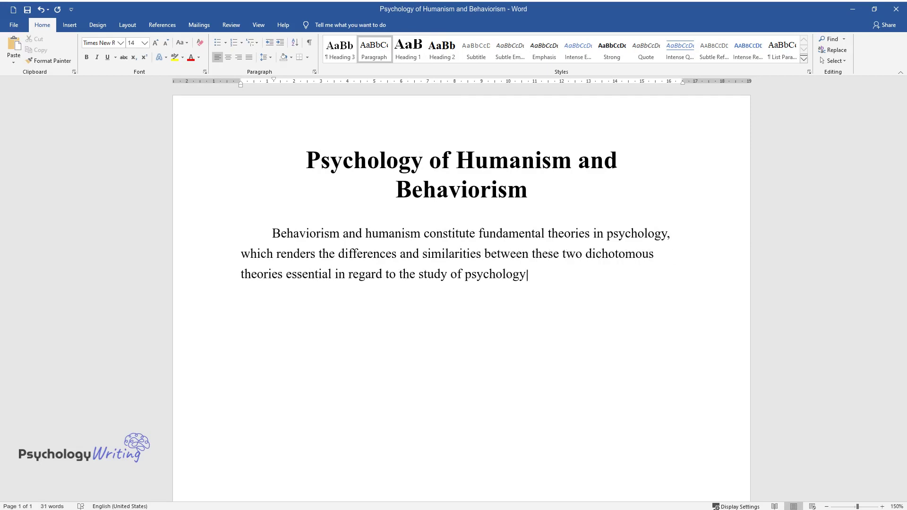
text(. The term psychology implies the scientific stu)
text(dy of behavior. O)
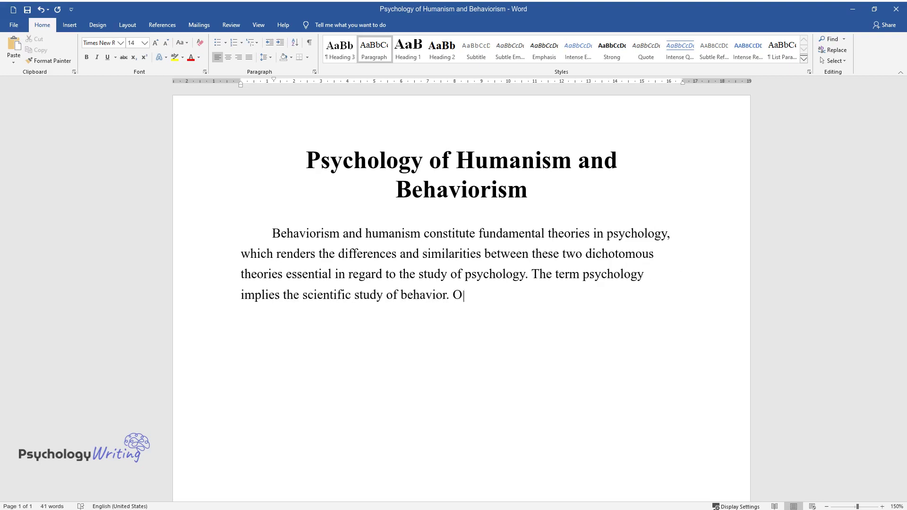
text( last decade, educators ha)
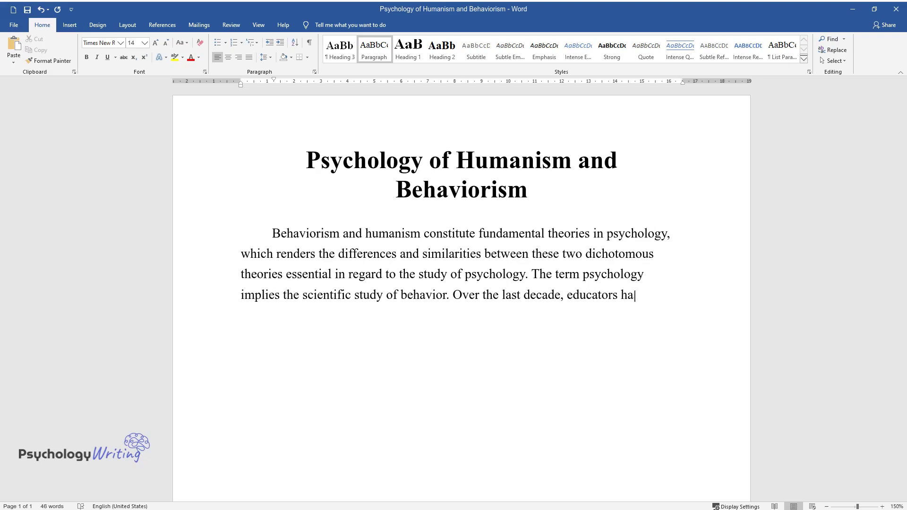
text(ve engaged in heated debates on t)
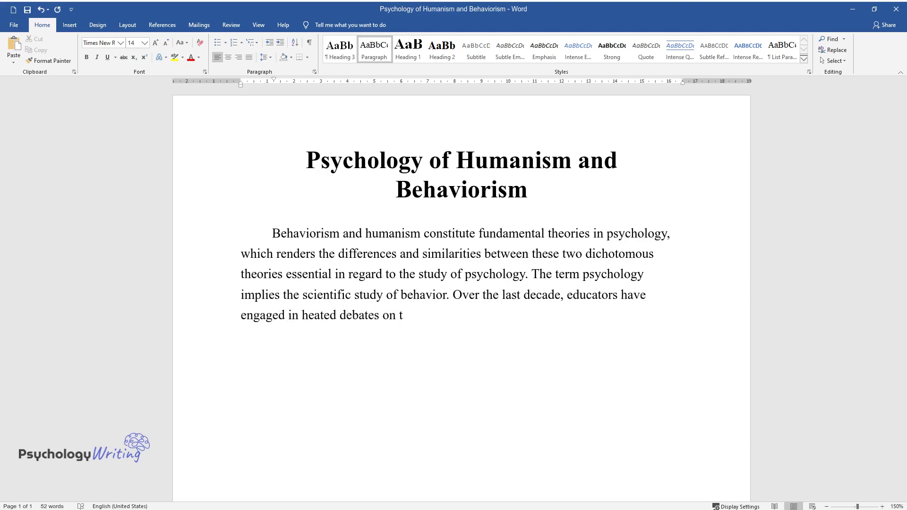
text(he right definition of humanism )
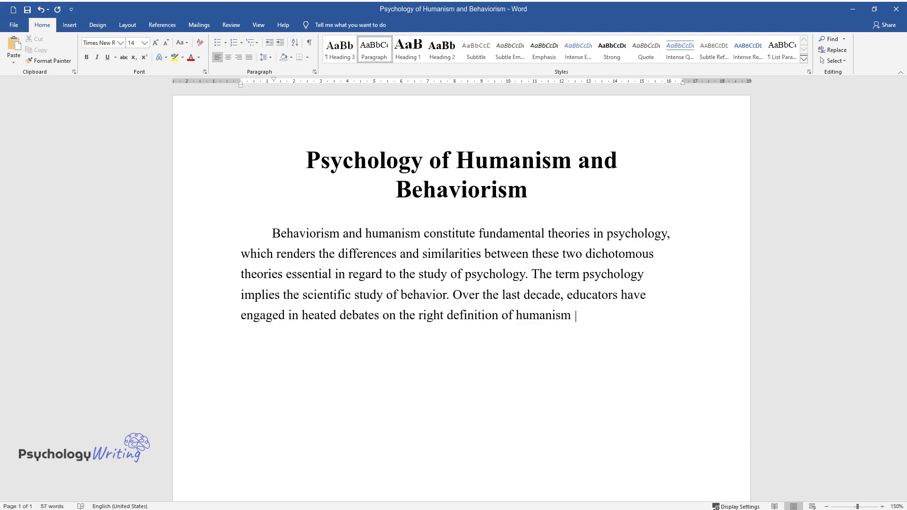
text(and behaviorism. To)
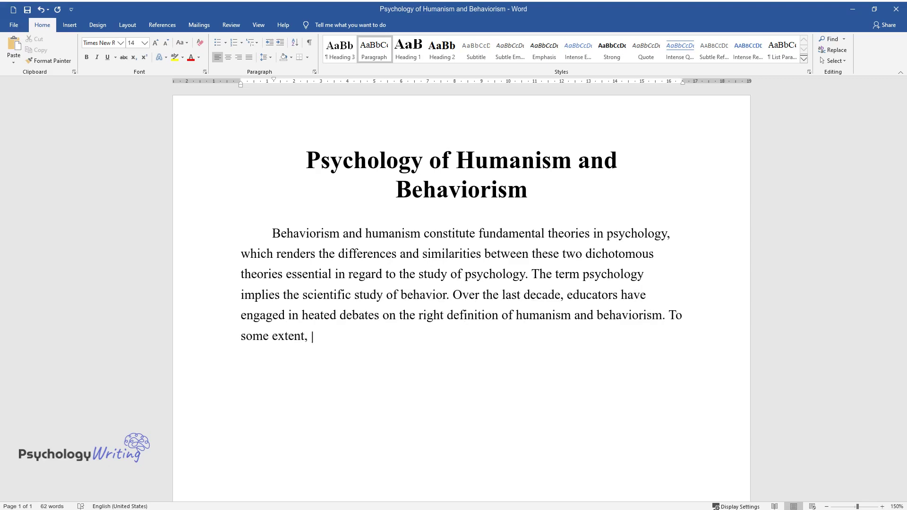
text( some extent, psychologists have accentuated th)
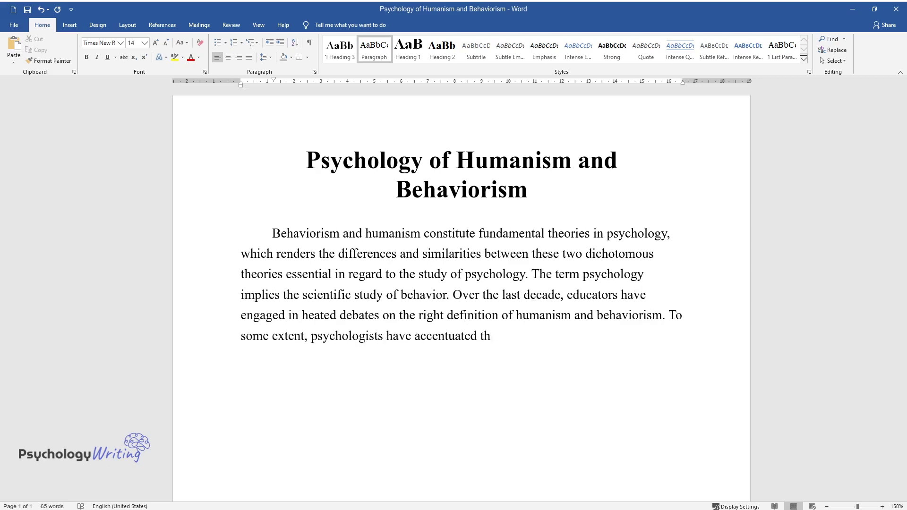
text(e impact of the two theories on c)
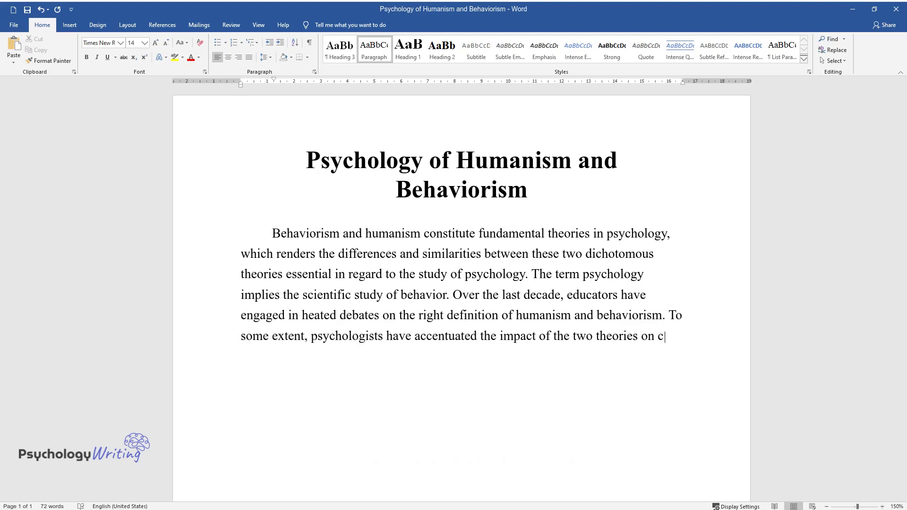
text(lassroom activities. Amid competi)
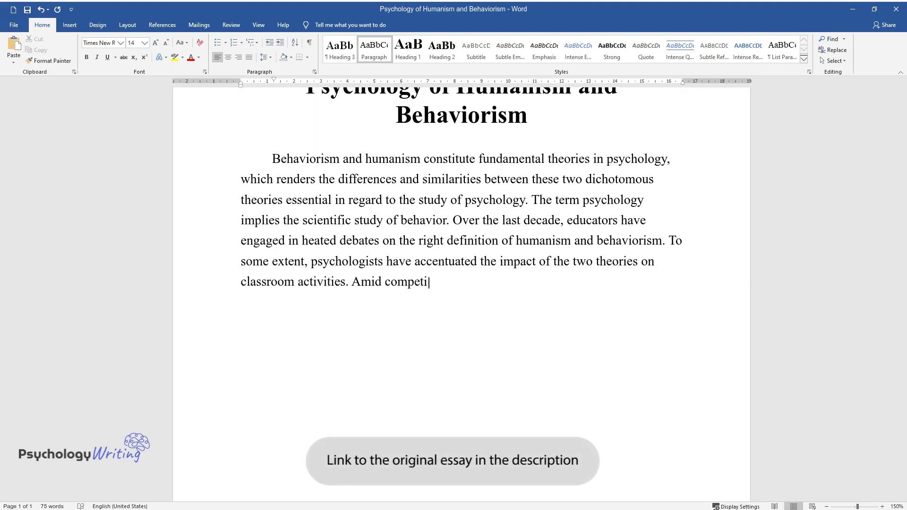
text(ng perspectives, several similar)
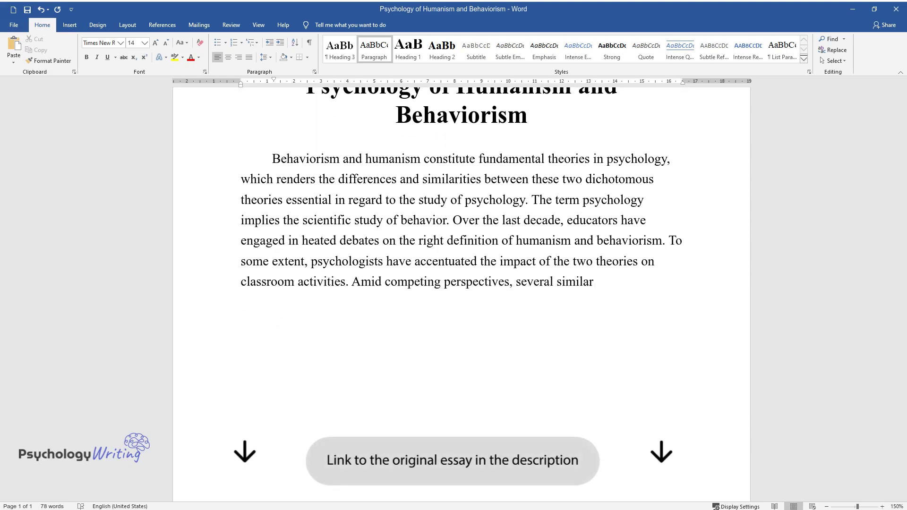
text(ities, and differences emerge bet)
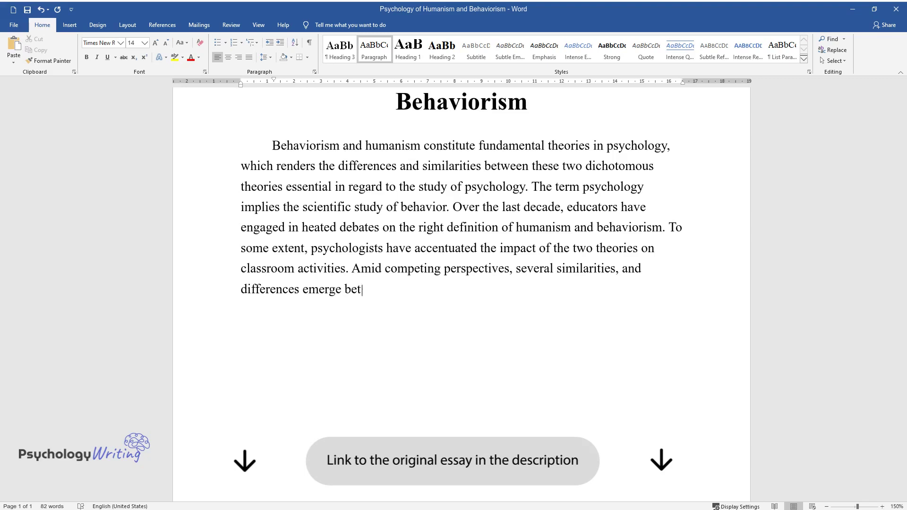
text(ween humanism and behaviorism the)
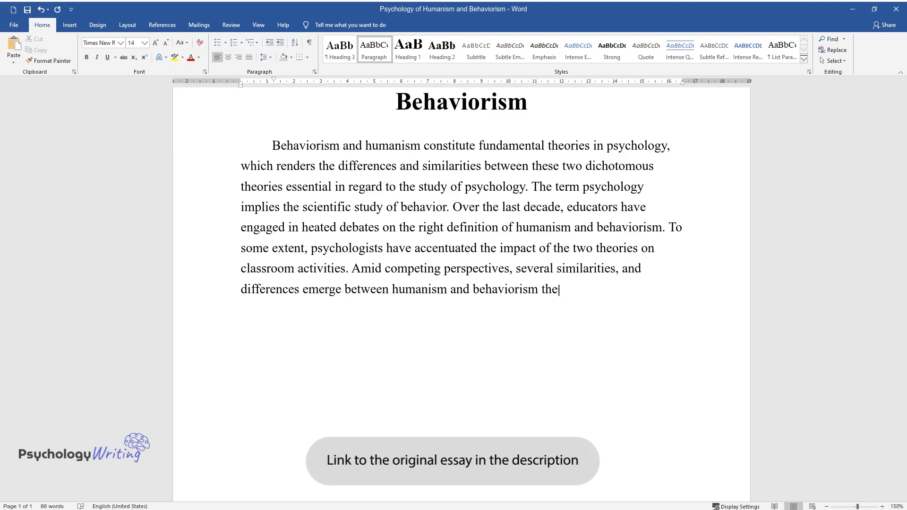
text(ories of psychological)
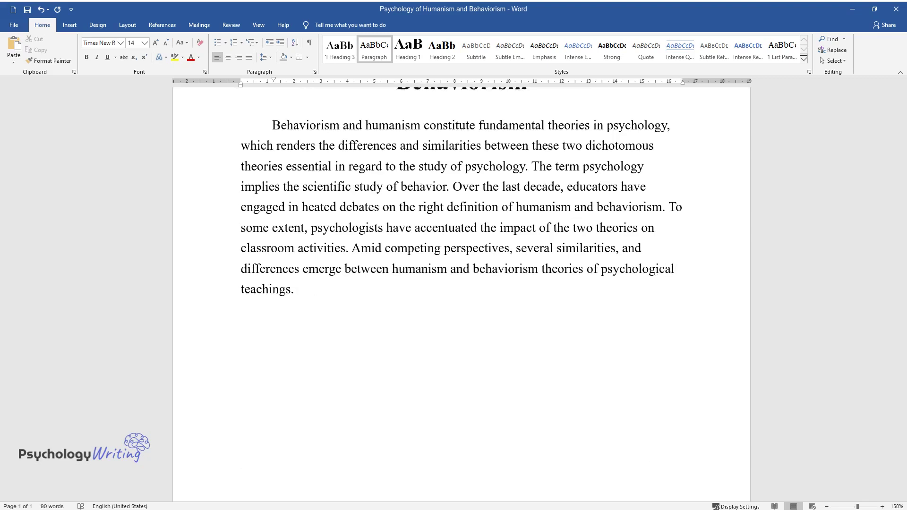
text( teachings. Much compatibility exists betwe)
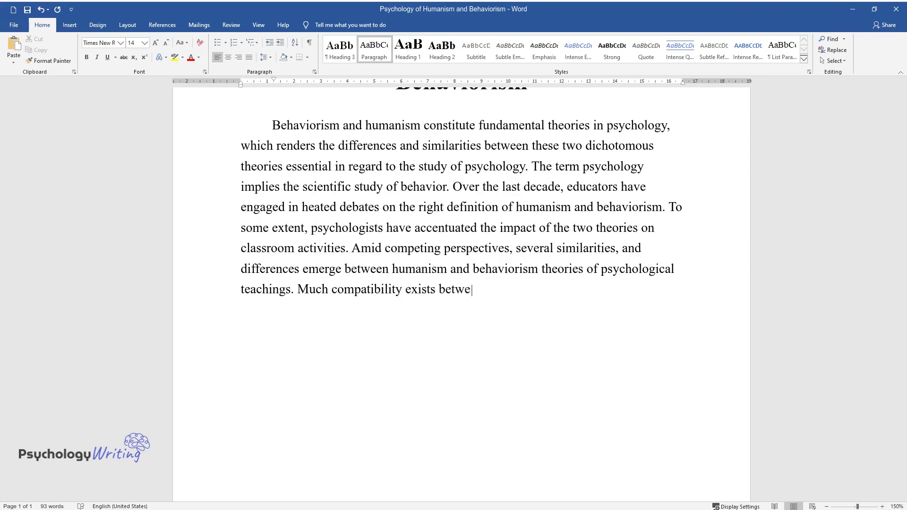
text(en the two theories as will be di)
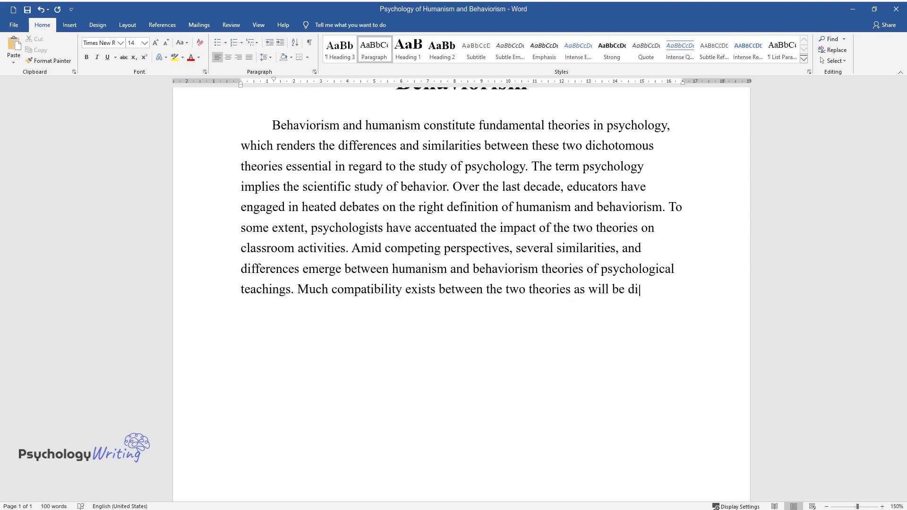
text(scussed in this paper. In additio)
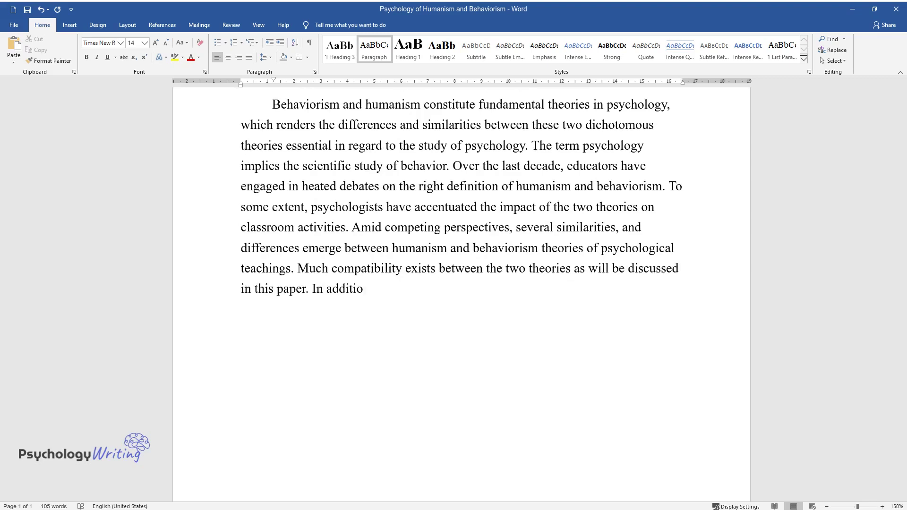
text(n, this paper will discuss scient)
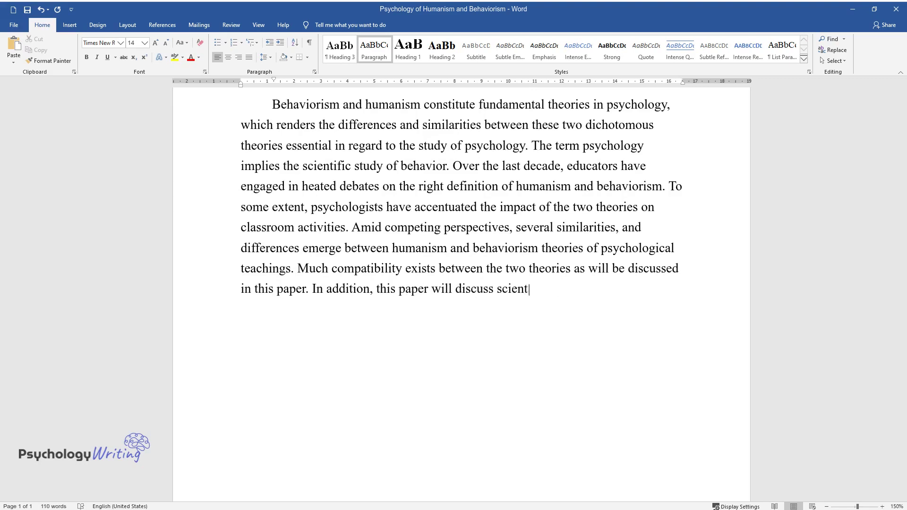
text(ific and historical measures in comparing and contrastingtwo terminologies. Each school of thought presents a unique explana)
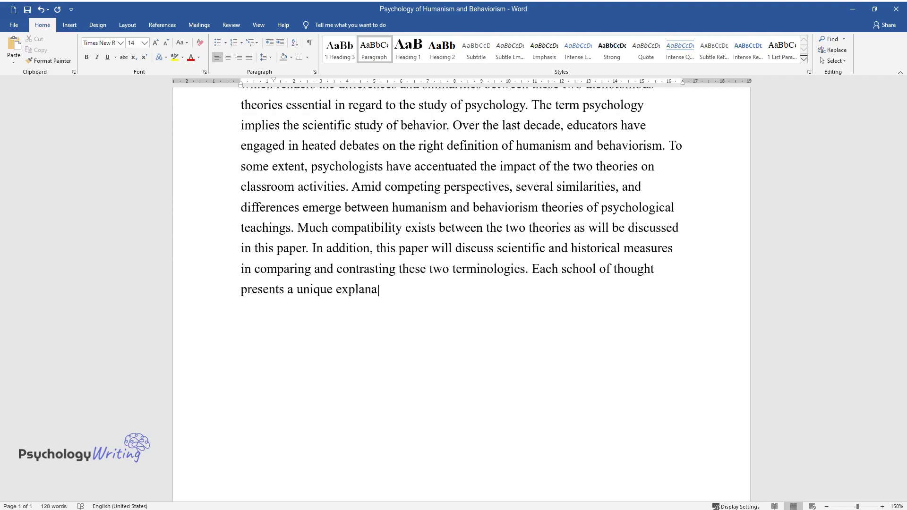
text(human behavior. Several a)
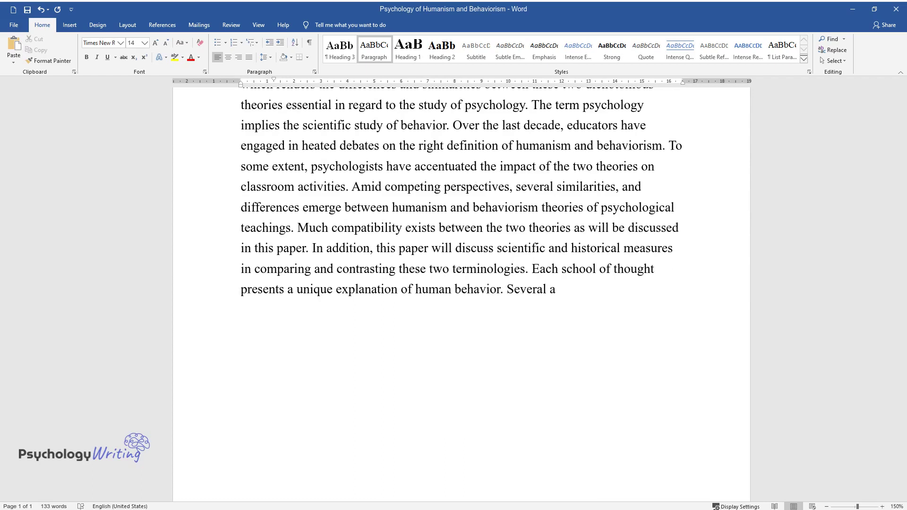
text(uthors who)
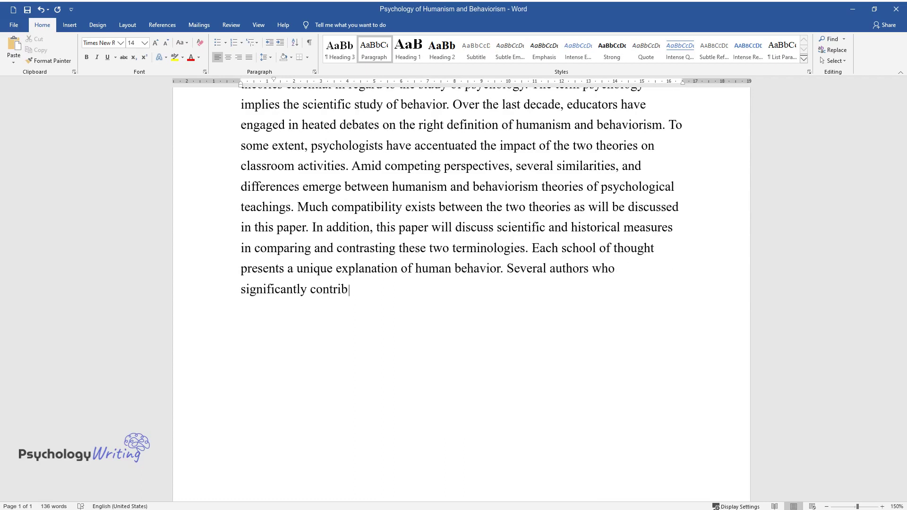
text( significantlyuted to the development of these)
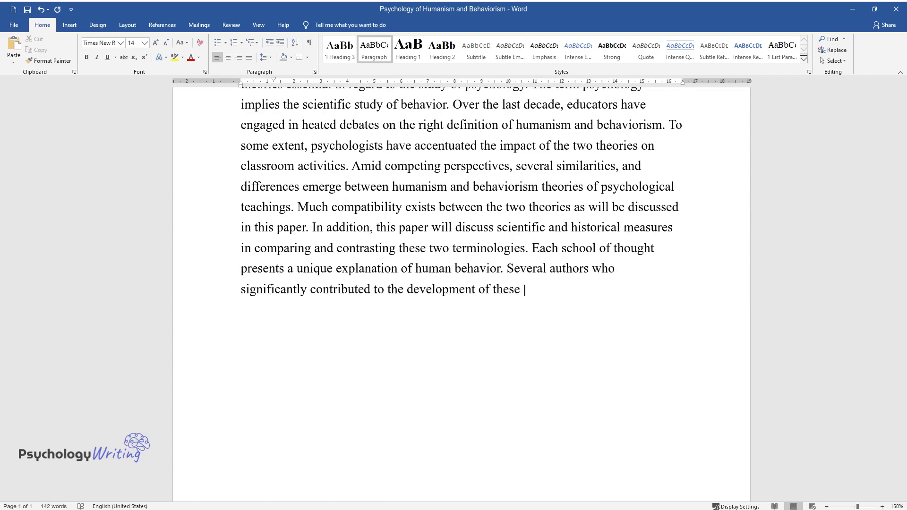
text( include Watson,)
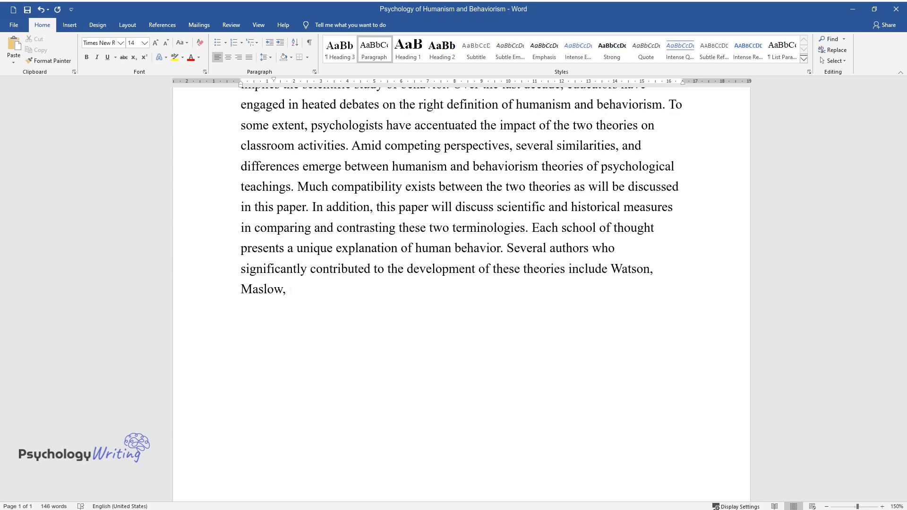
text( Maslow, and Rogers.)
- End the introduction after 'Maslow, and Rogers.' and start a new paragraph
key(Return)
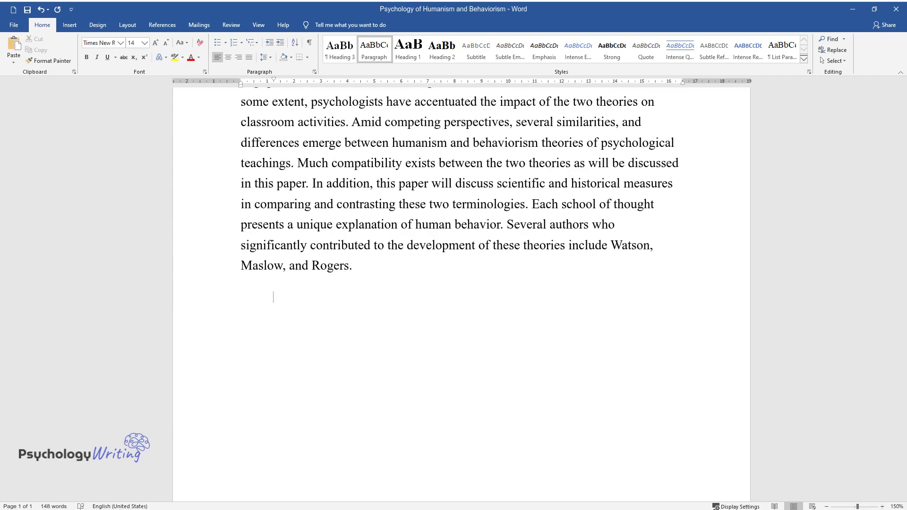
text(To start with, Watson is one of th)
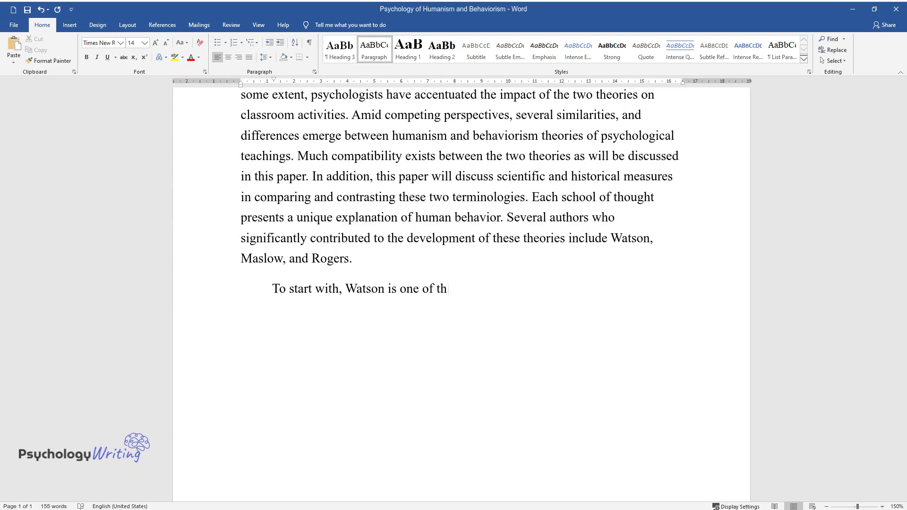
text(e most remarkable and founders of)
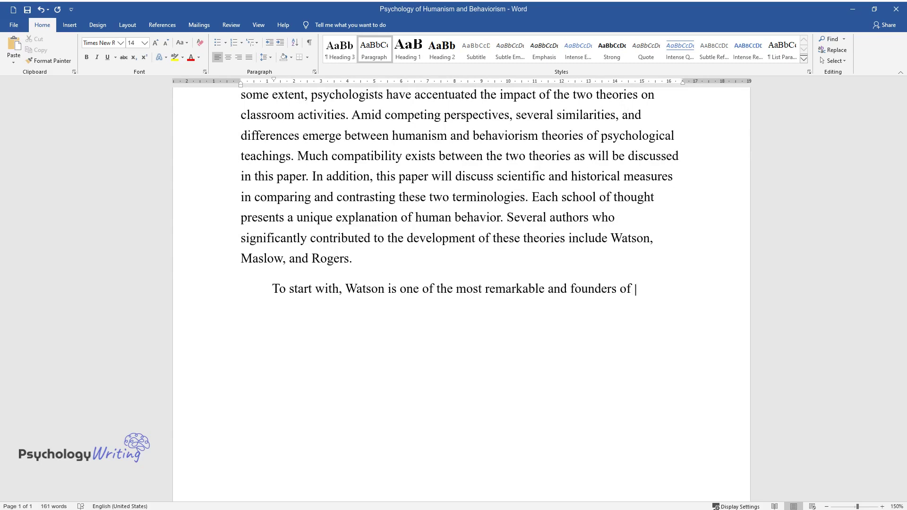
text(the behaviorism theory evident by )
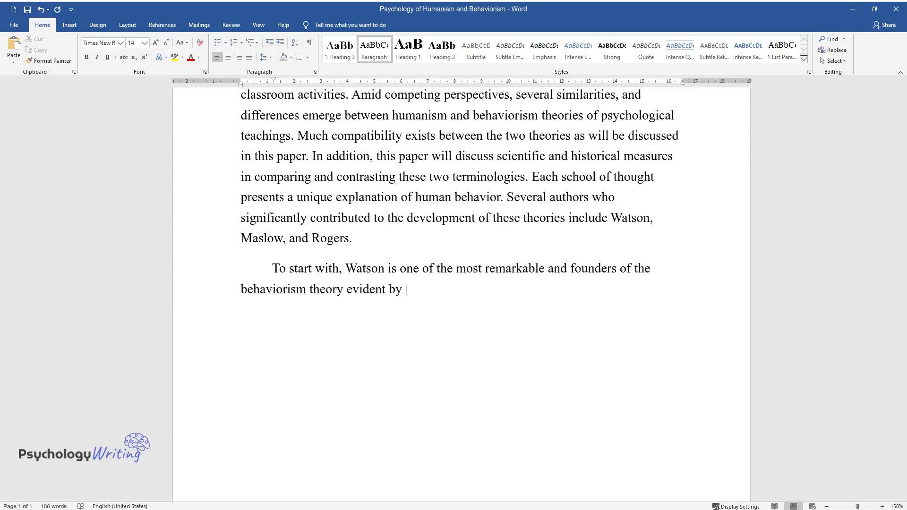
text(his contributionto psychological)
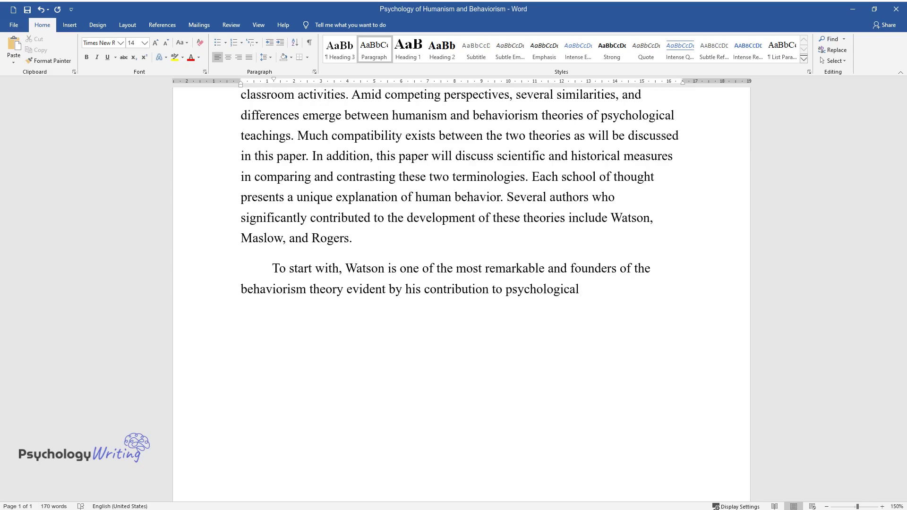
text( studies. Similarly, humanism ideo)
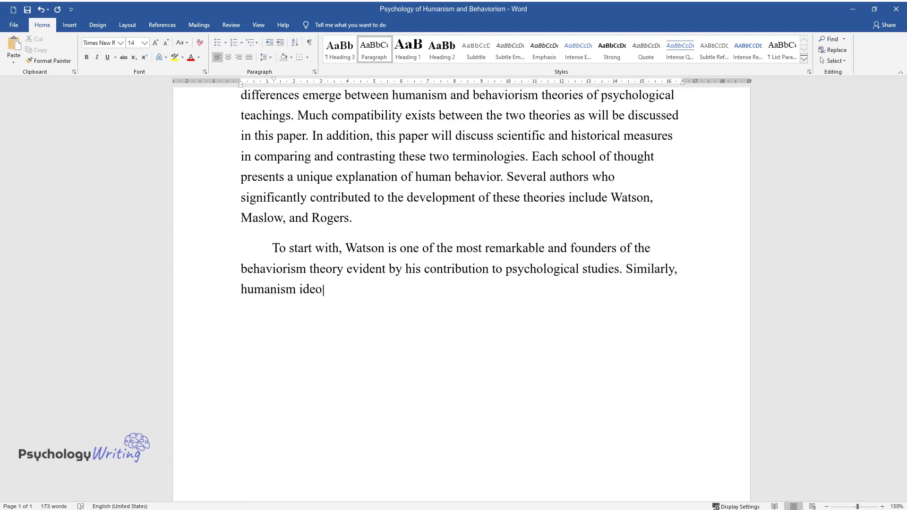
text(logies founded by Abraham Maslow p)
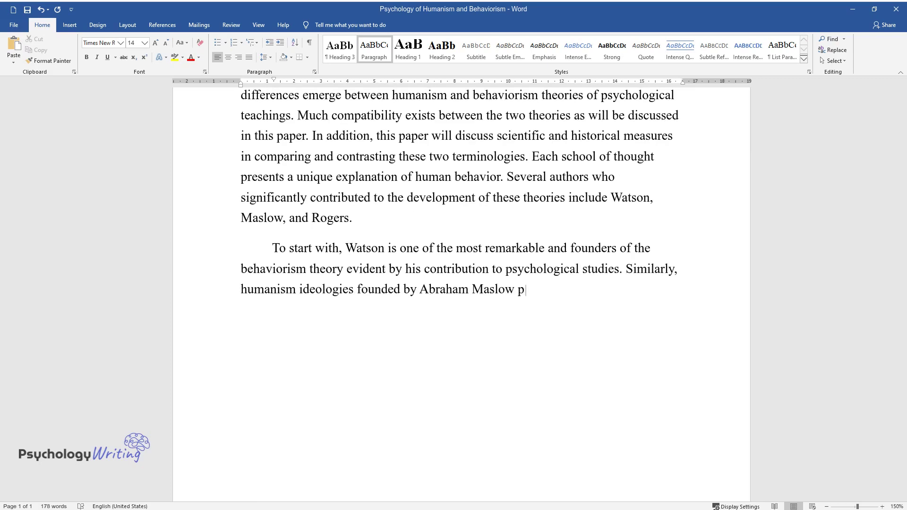
text(rimarily focus on individuals,)
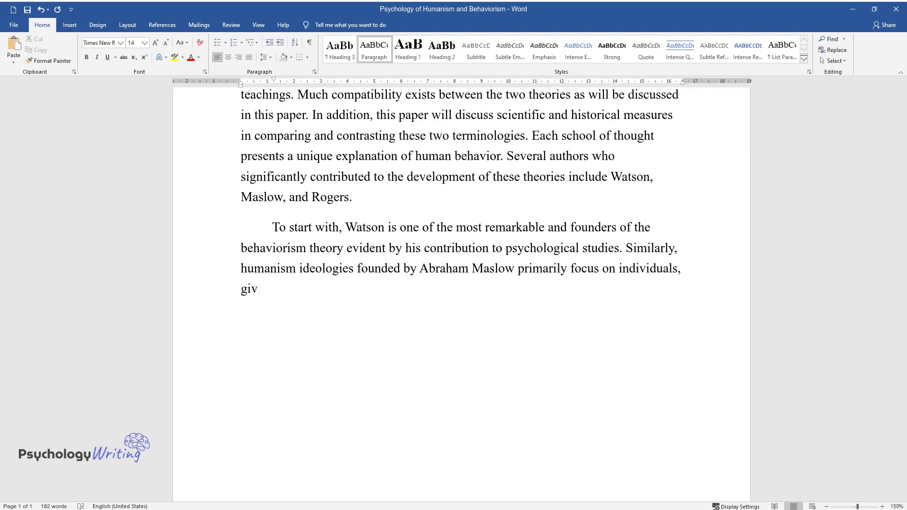
text( giv theories like se)
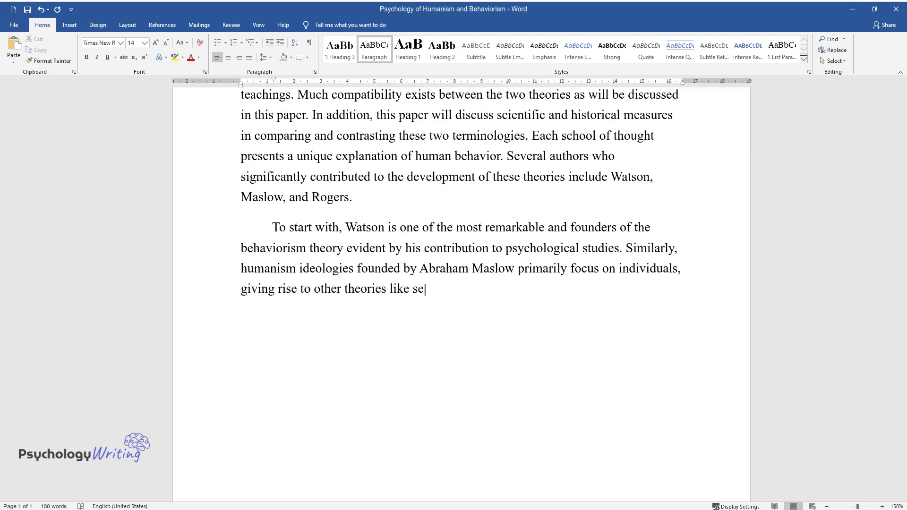
text(lf-actualization and human potential which are)
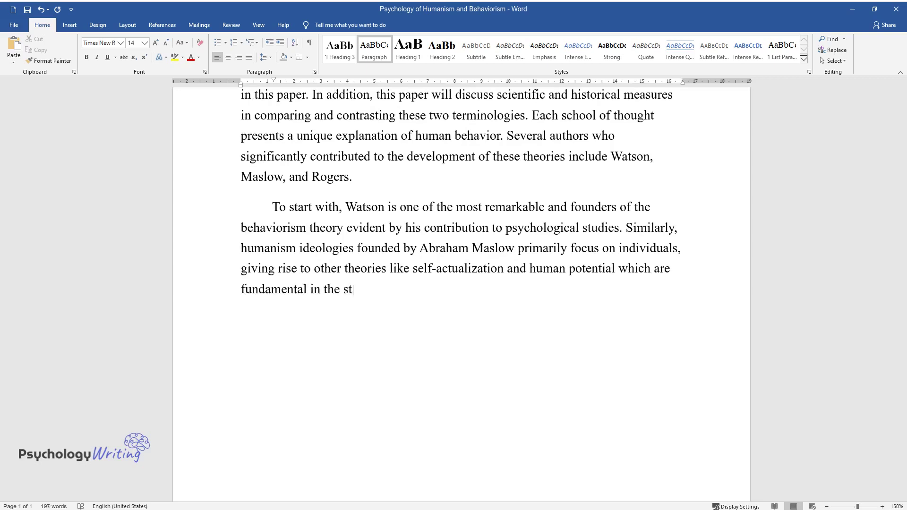
text( fundamental sychology. In addition, bo)
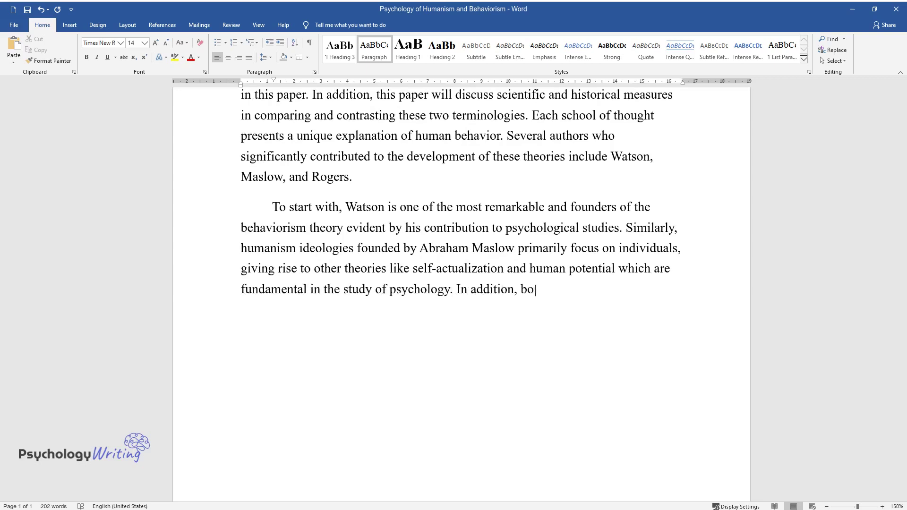
text(ies ident)
text(man being)
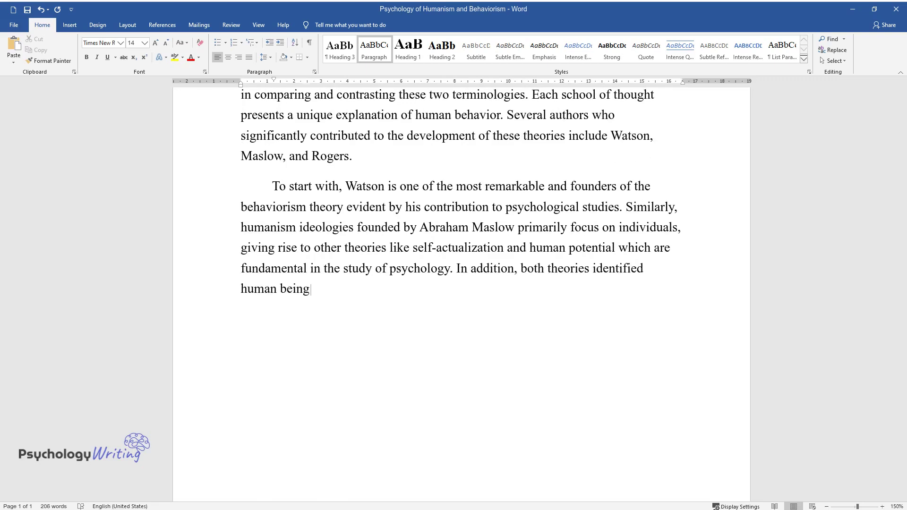
text(s as their case study in presentin)
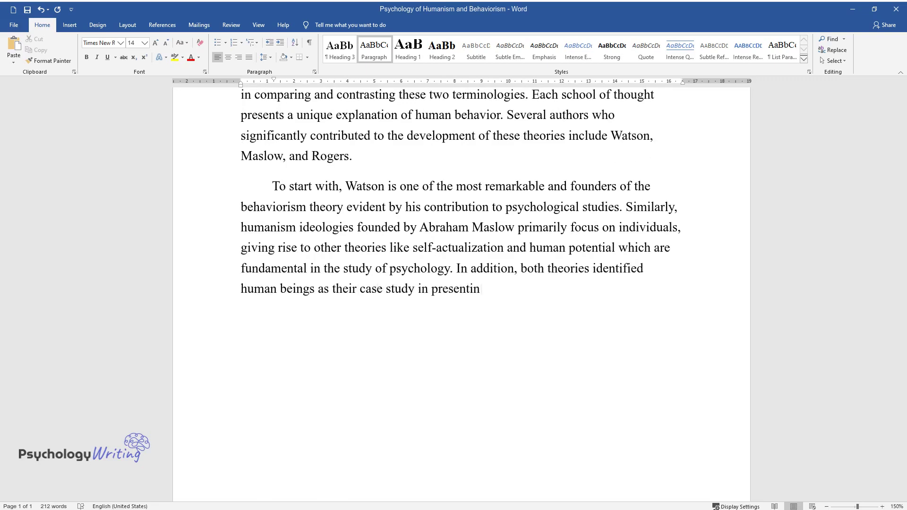
text(g their cases. Accordingto Wade )
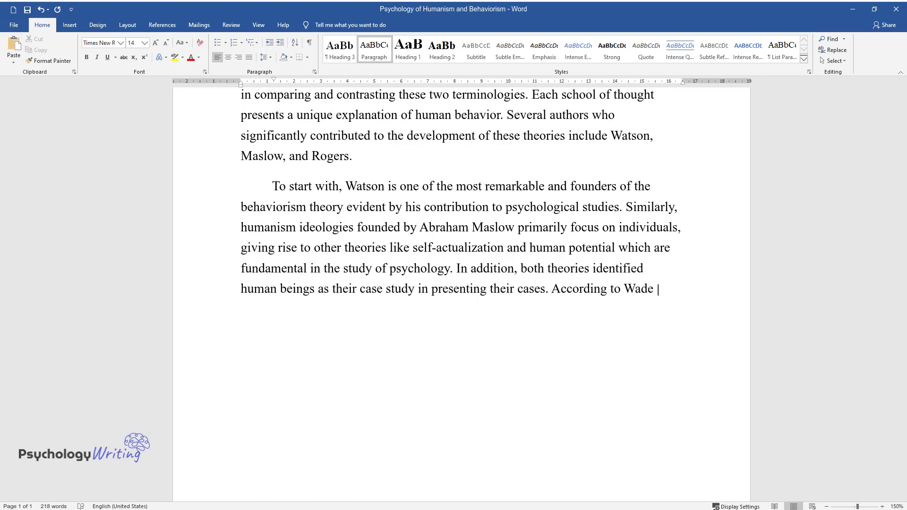
text(and Tavris, both)
text(theories signific)
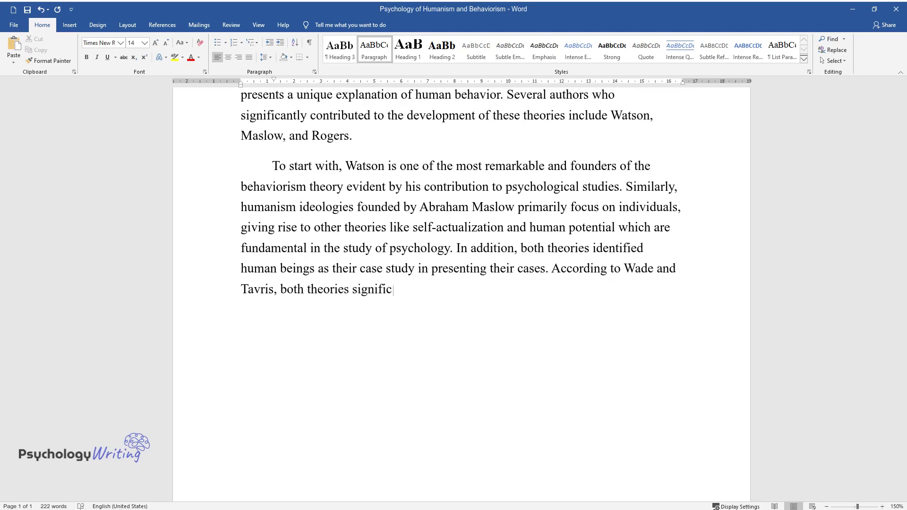
text(antly contributed to thedevelopme)
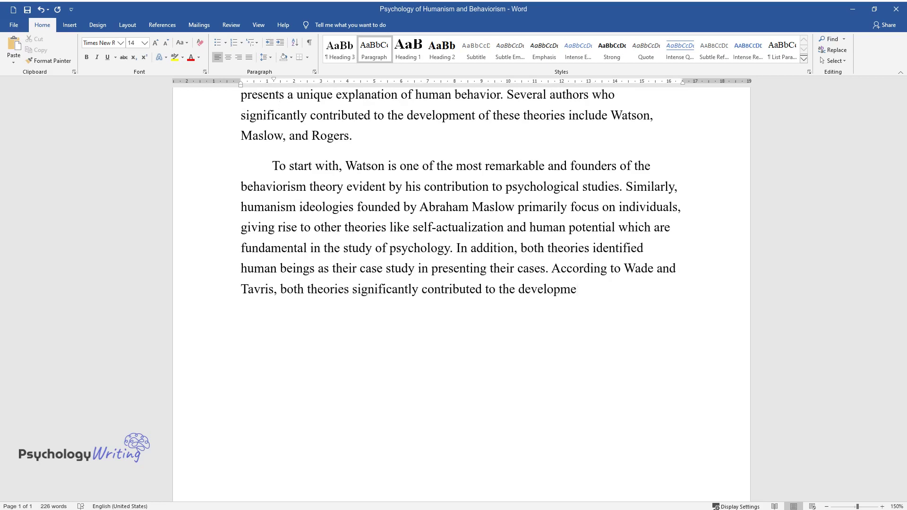
text(nt of psychology in the modern wor)
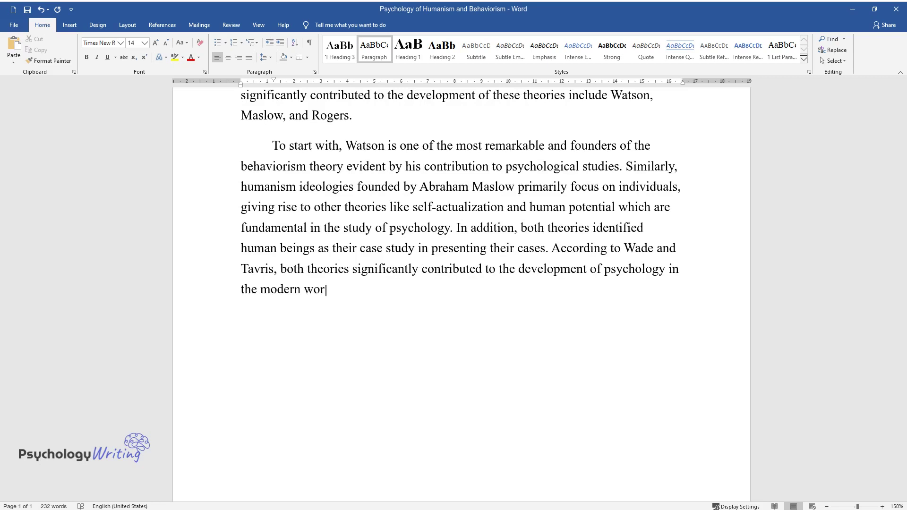
text(ld because of their greater explan)
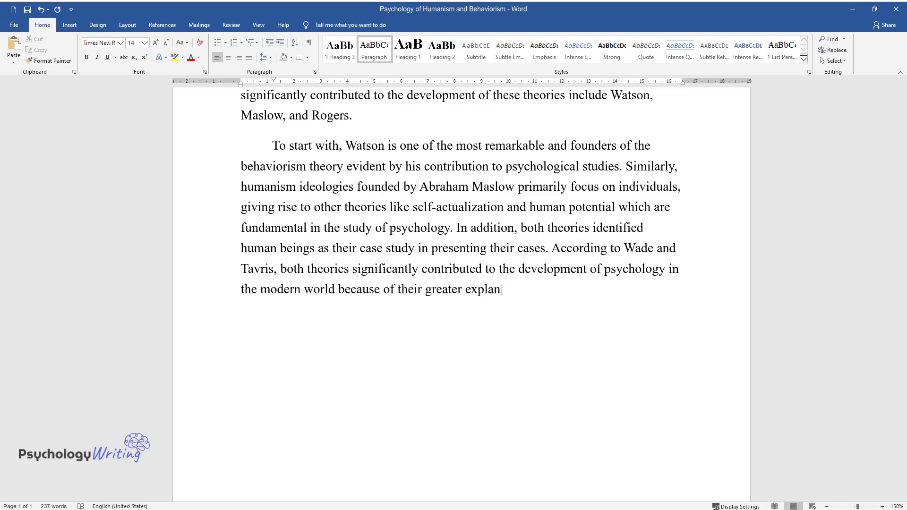
text(ation and experimentation on human)
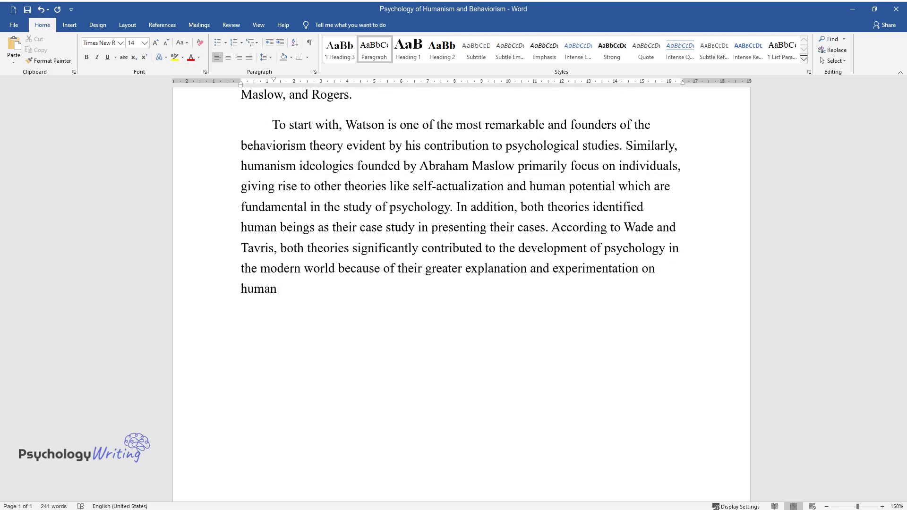
text(ity.)
text(Another sim)
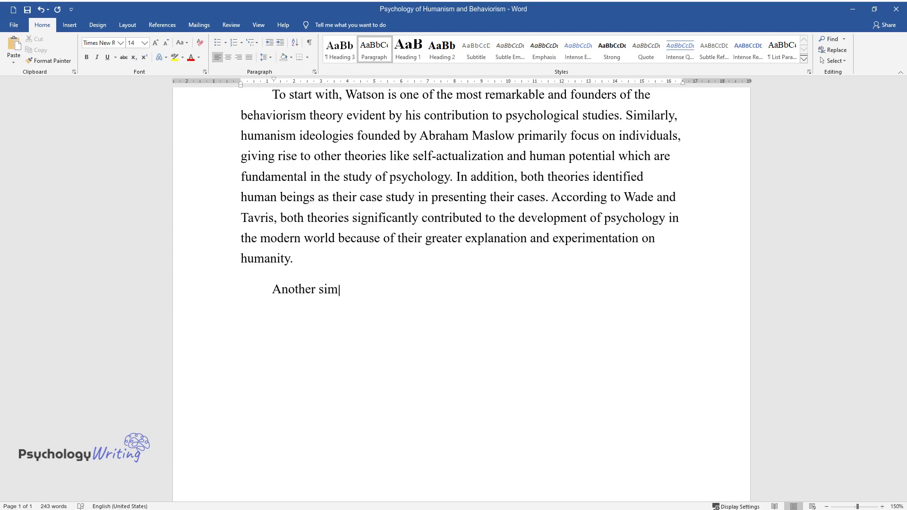
text(etween the two principles)
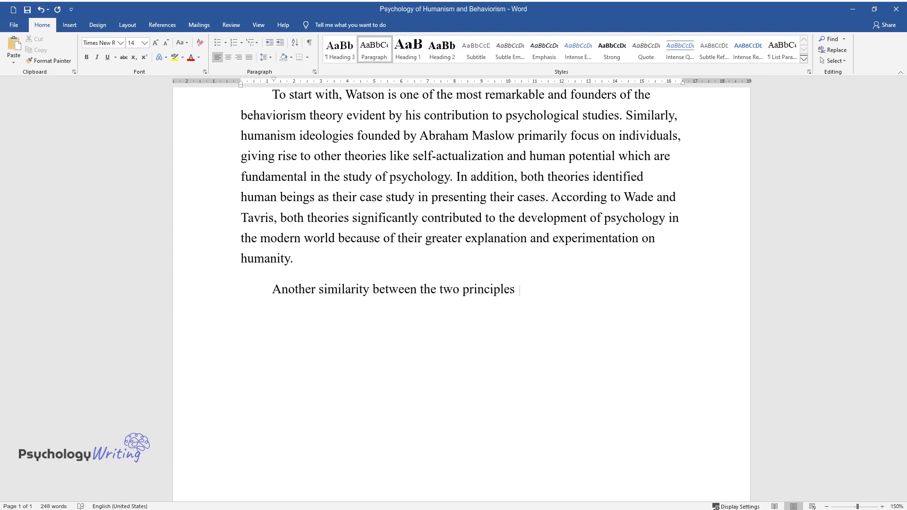
text(is that both attempt to create a be)
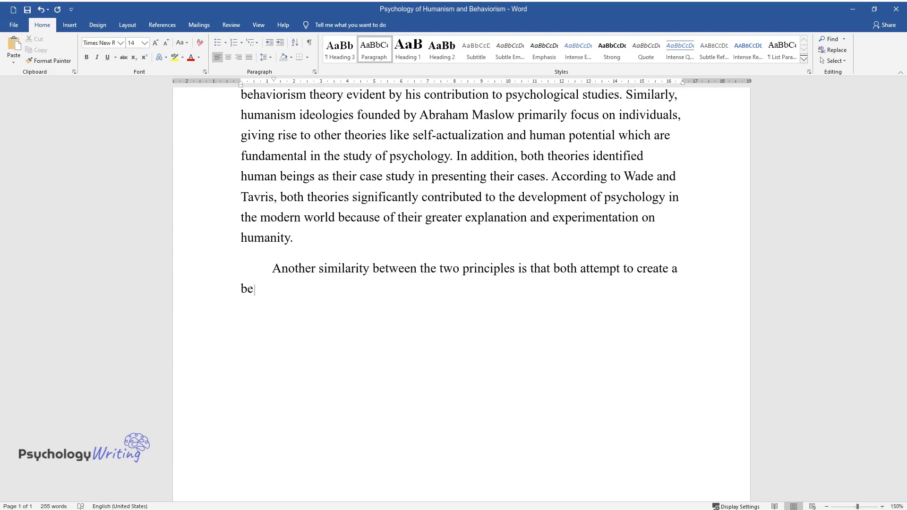
text(ronment for humanity, with)
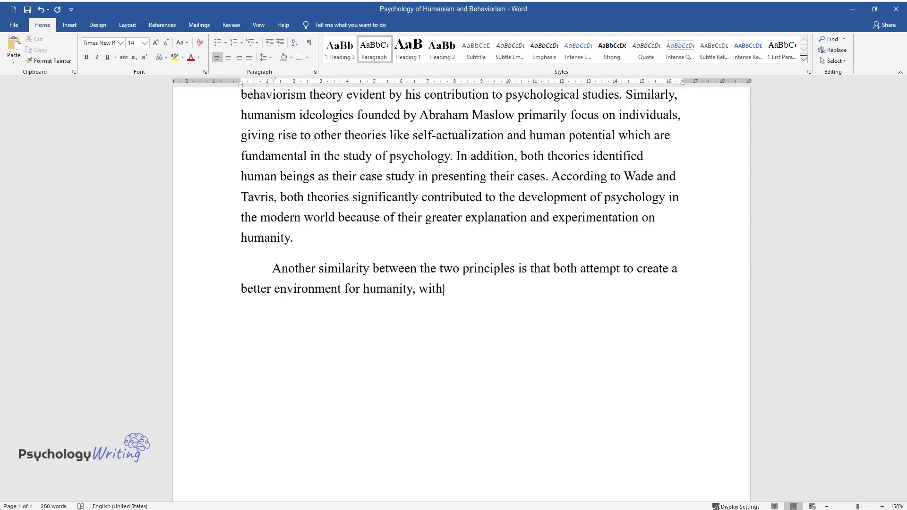
text(on the role of individuali)
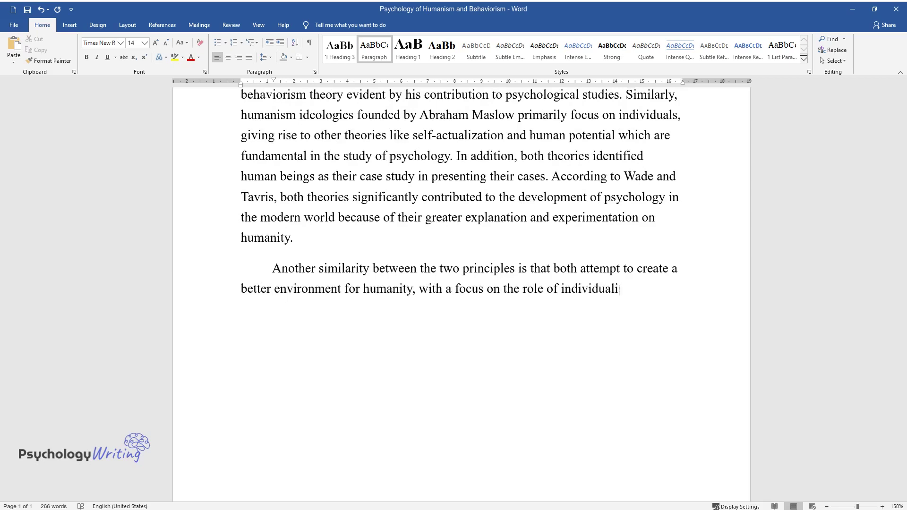
text(sm in society. According t)
text(o humanis)
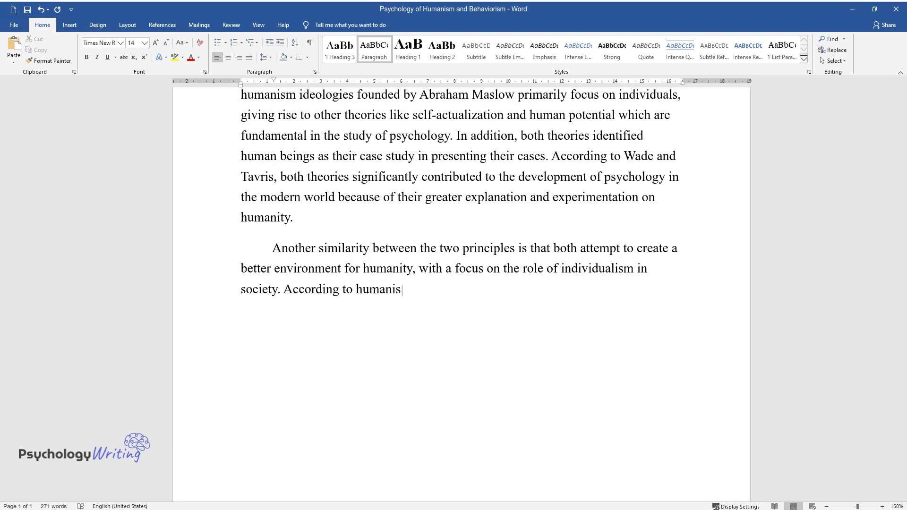
text(m, individualism plays a vital role)
text( in achieving huma)
text(s which reflects the state )
text(of the conscious mind in t)
text(he Behavi)
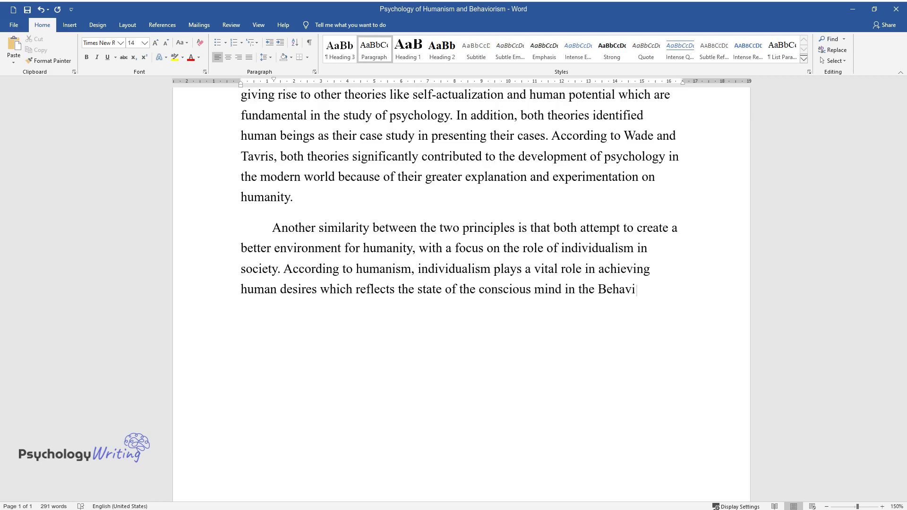
text(orists' theory. Furthermore, both a)
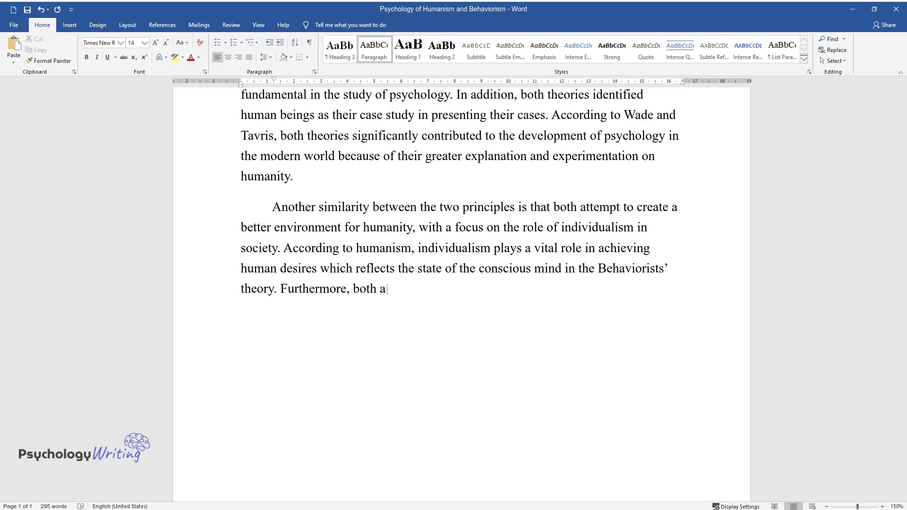
text(n-minded society )
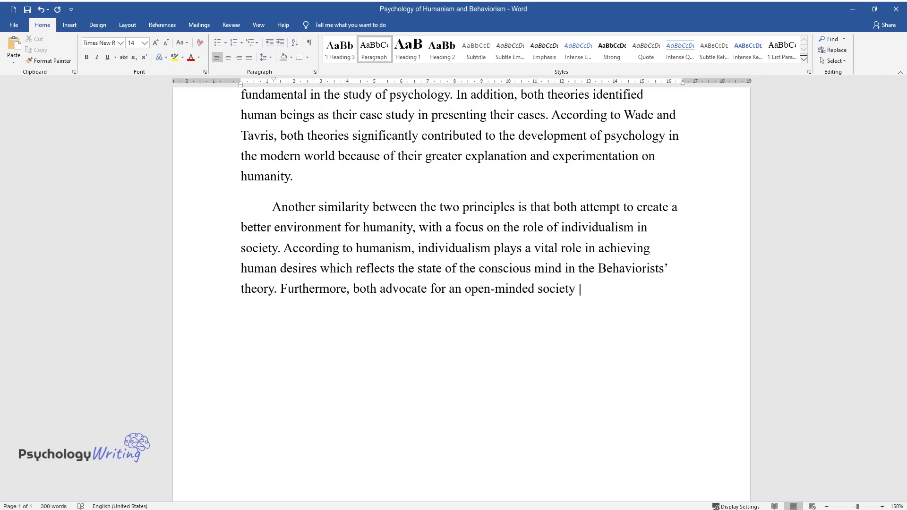
text(where human action)
text(oughts de)
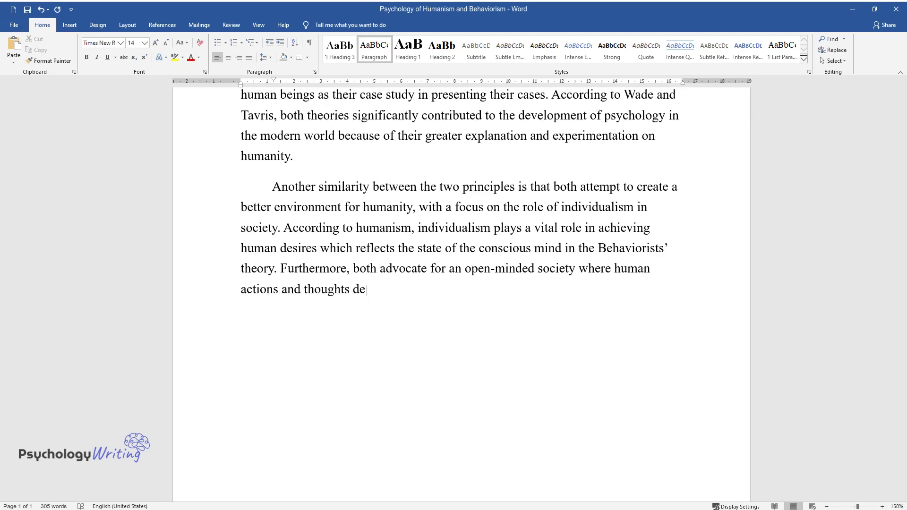
text(behavior of an individual. )
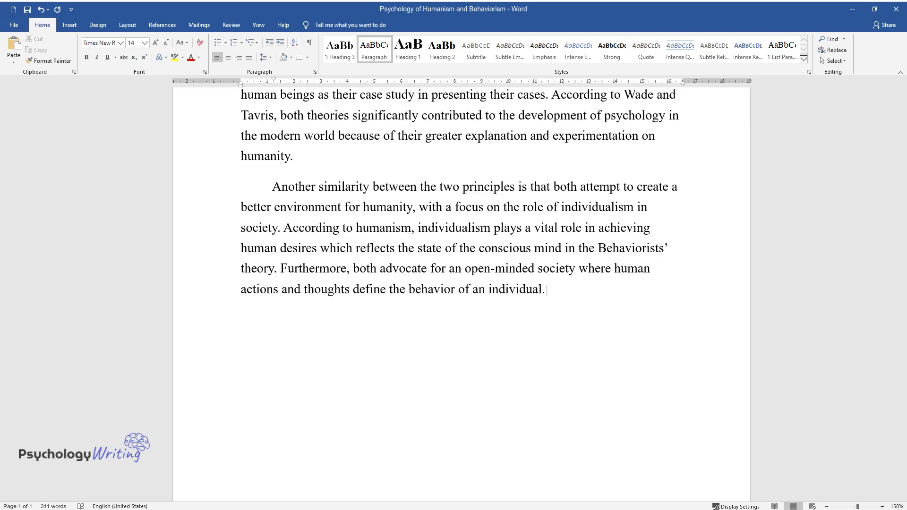
text(Myers underscores that both theorie)
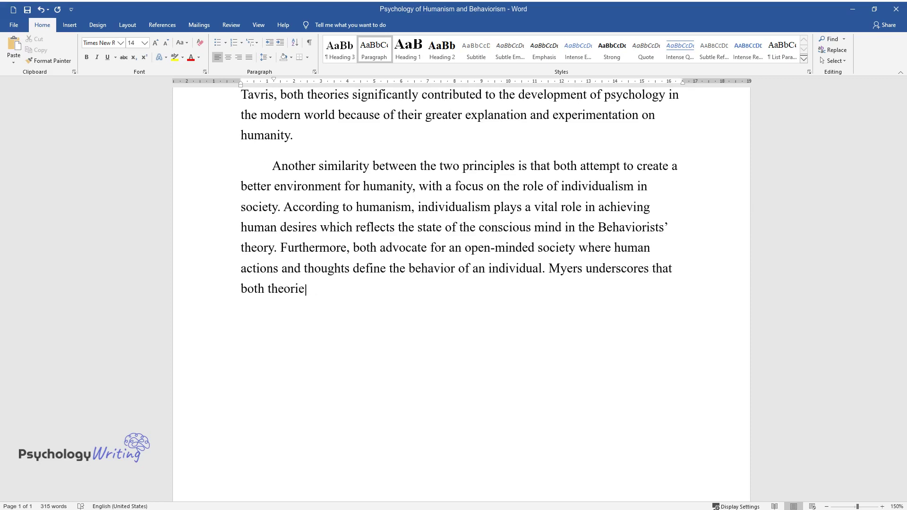
text(s use individuals as an essential p)
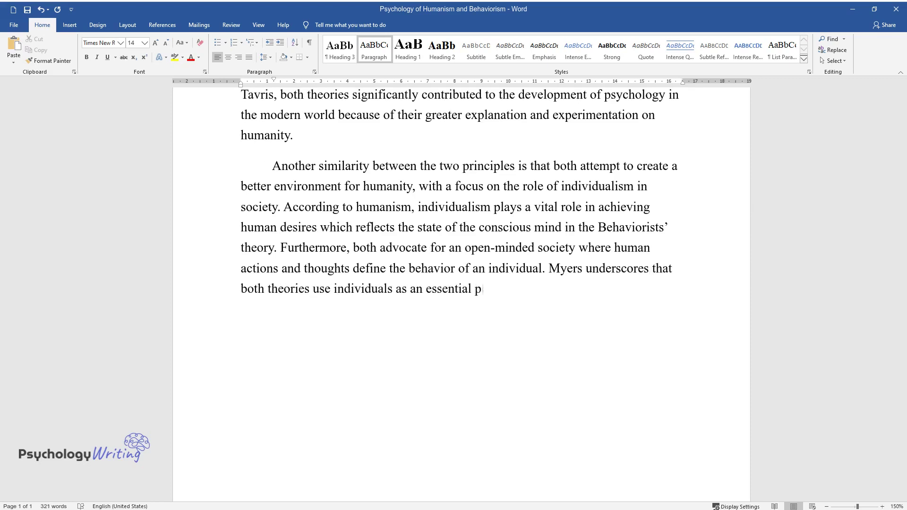
text(oint of reference in supporting the)
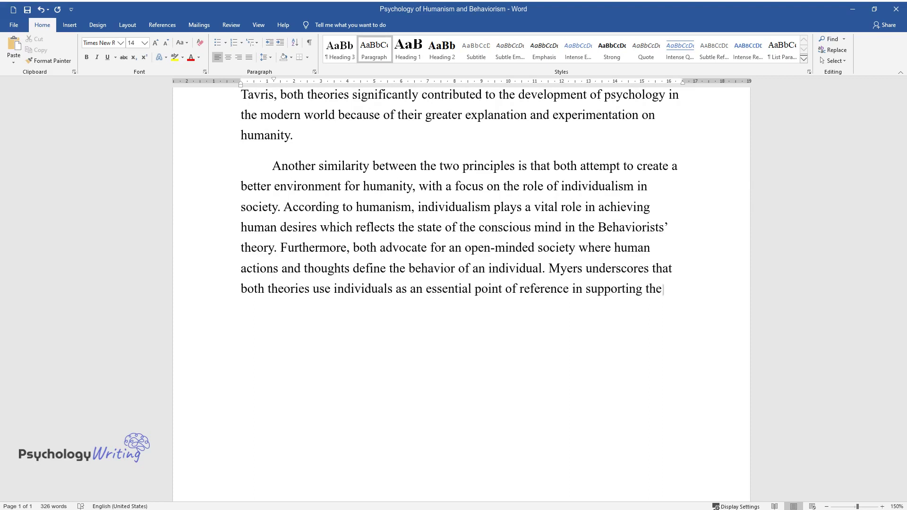
text(ir arguments.)
- Add the Difference heading line after the Myers paragraph, then start a body paragraph below it
key(Return)
text(Dif)
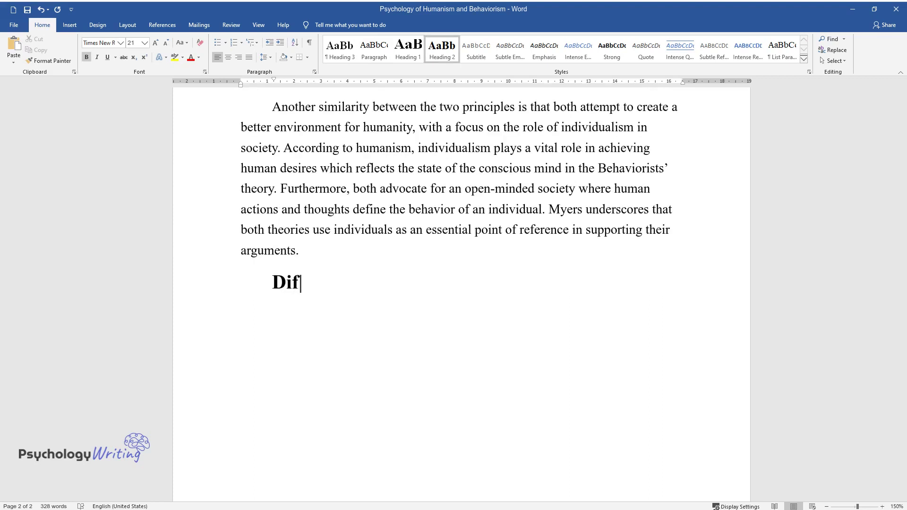
text(ference between Humanism and B)
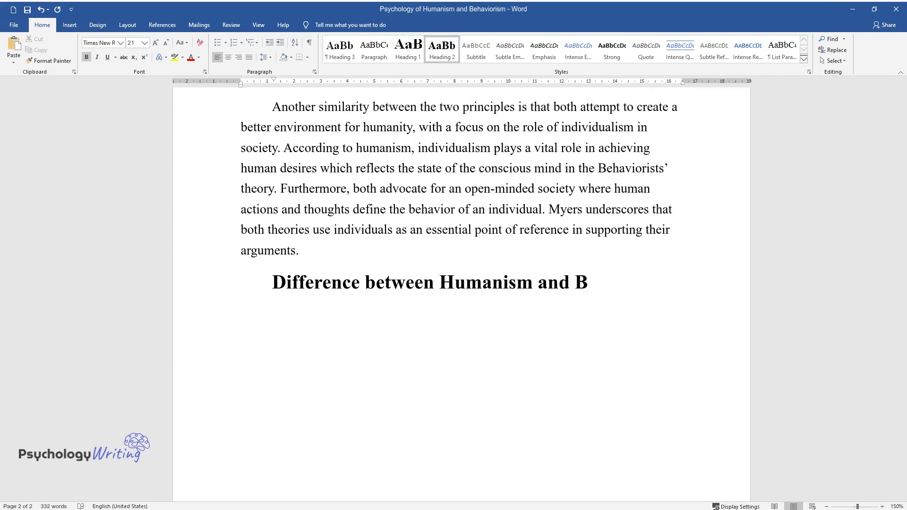
text(ehaviorism Theories of Psycho)
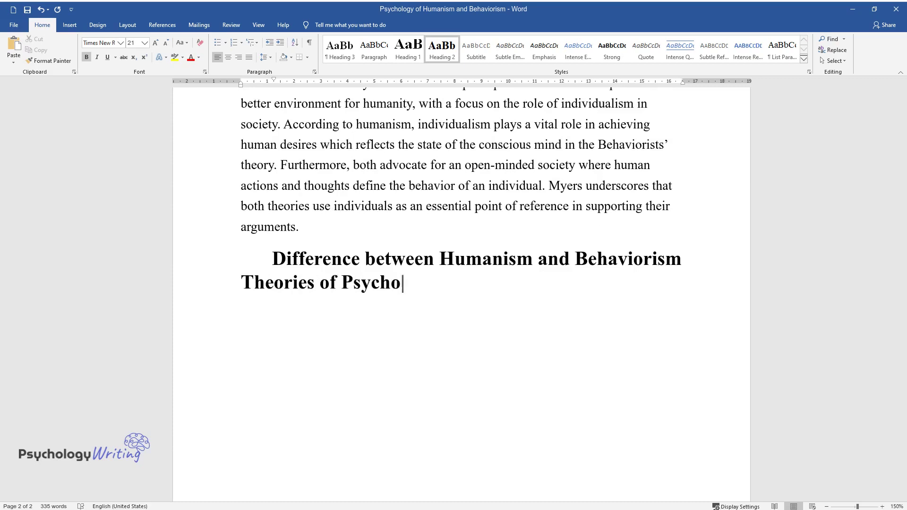
text(logy)
key(Return)
text(Due to var)
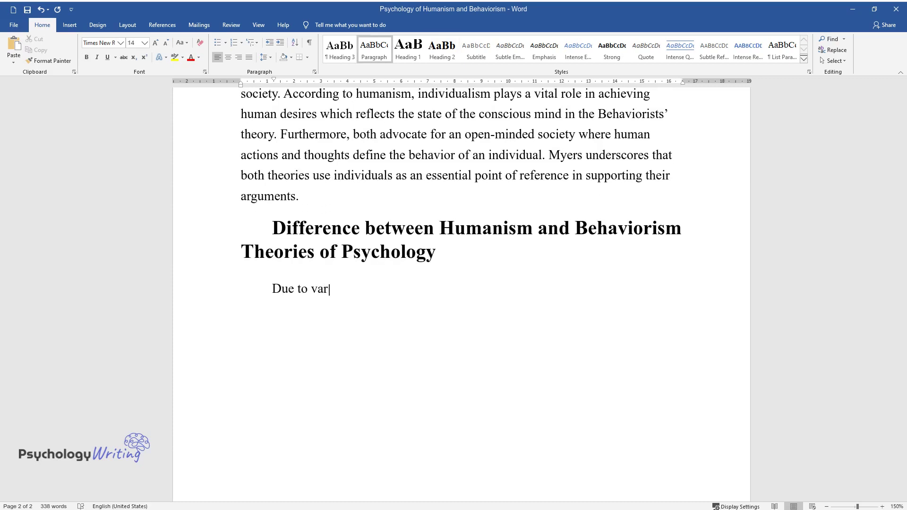
text(iations in defining personality, m)
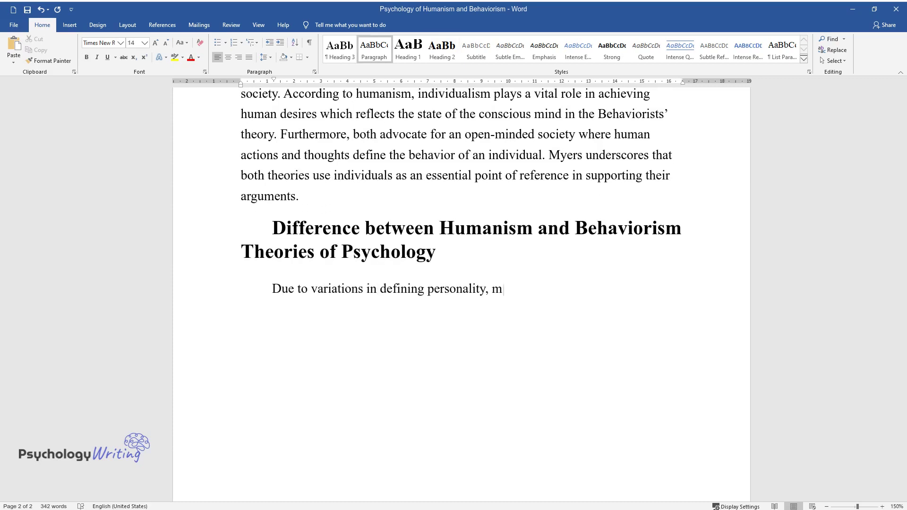
text(any psychologists challenged)
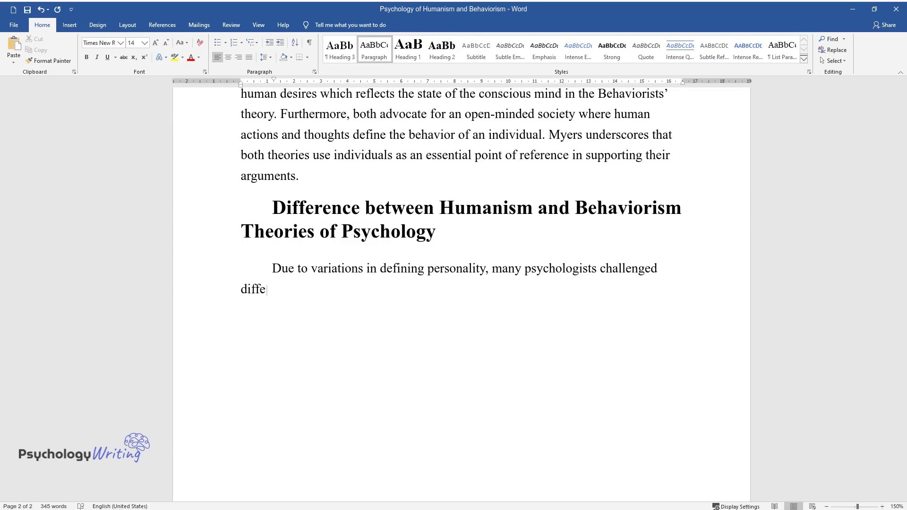
text( different perspectives forming the basi)
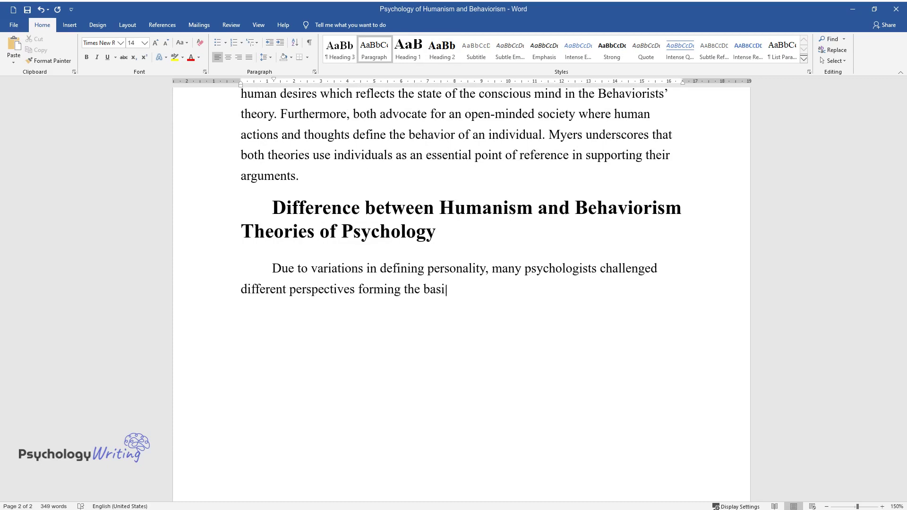
text(s of both humanism and behaviorism)
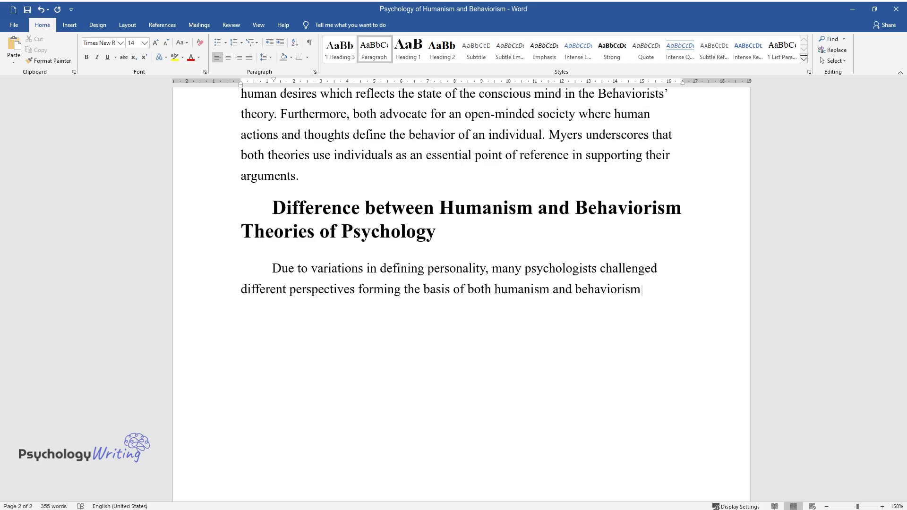
text( theories. One point of contrast between t)
text(ries is that beha)
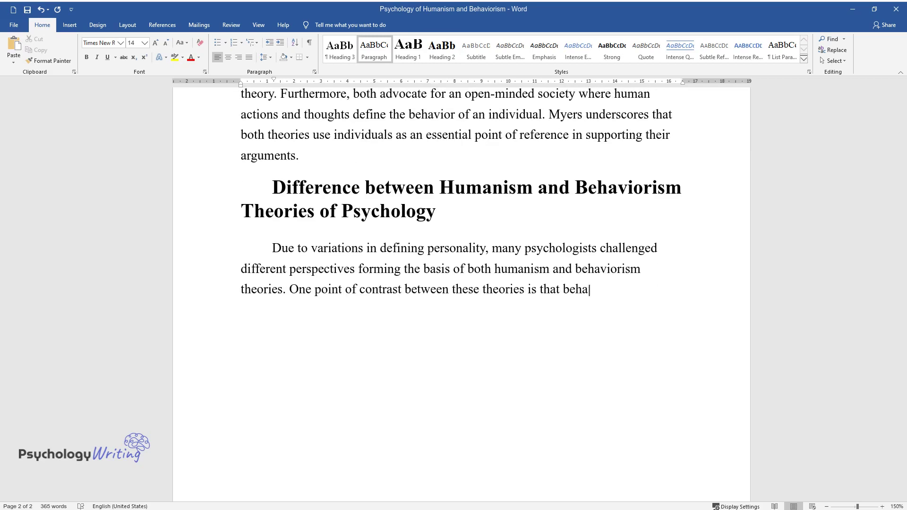
text(principles are a major co)
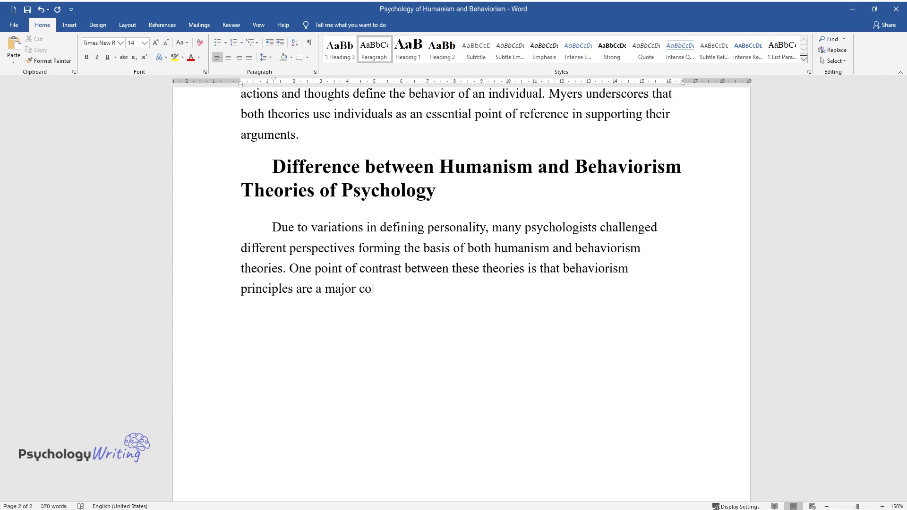
text(ncern with how the environment inf)
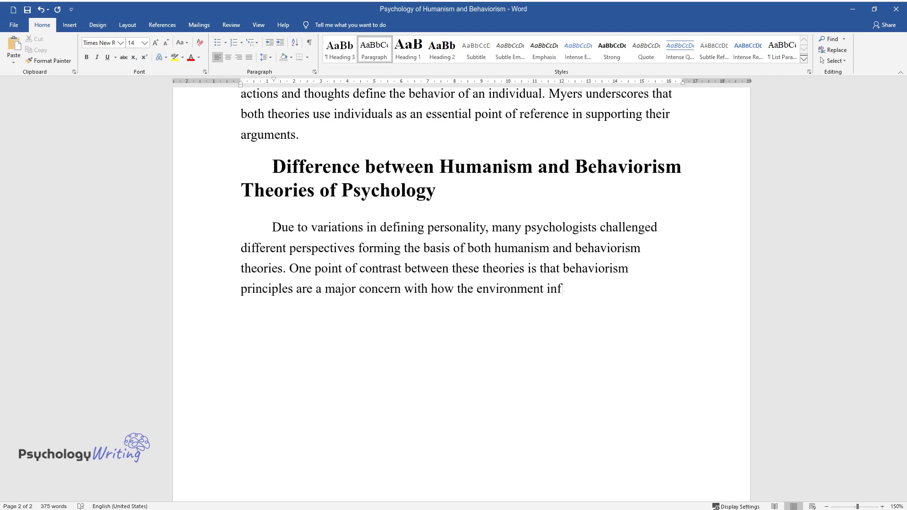
text(luences human behavior but serious)
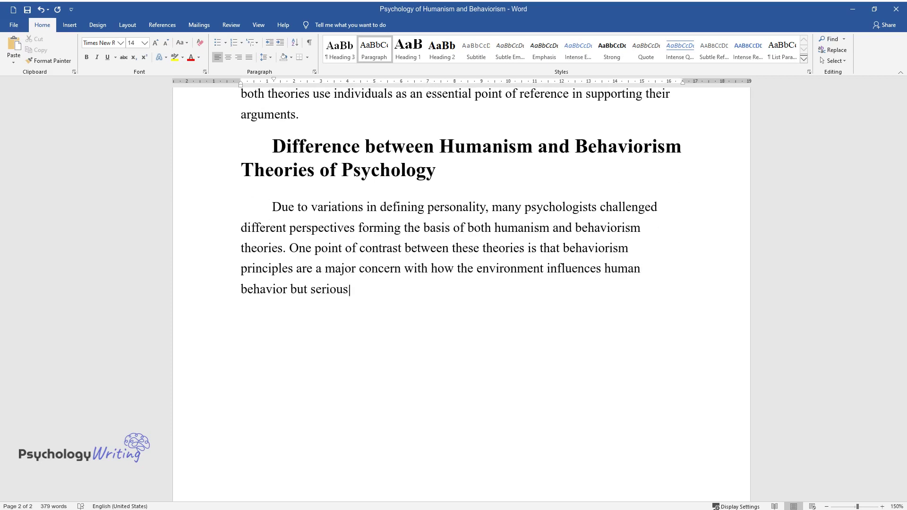
text(ly omit the role of non-observable)
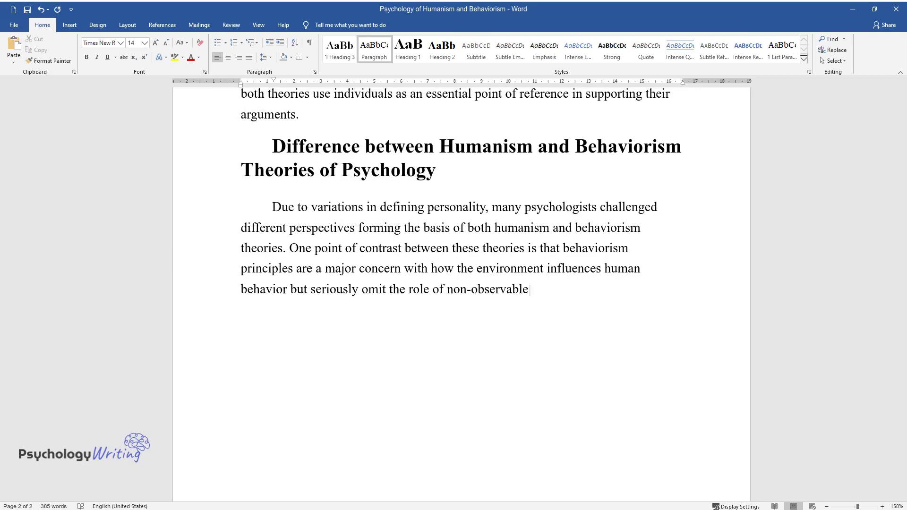
text(the mind|. This is)
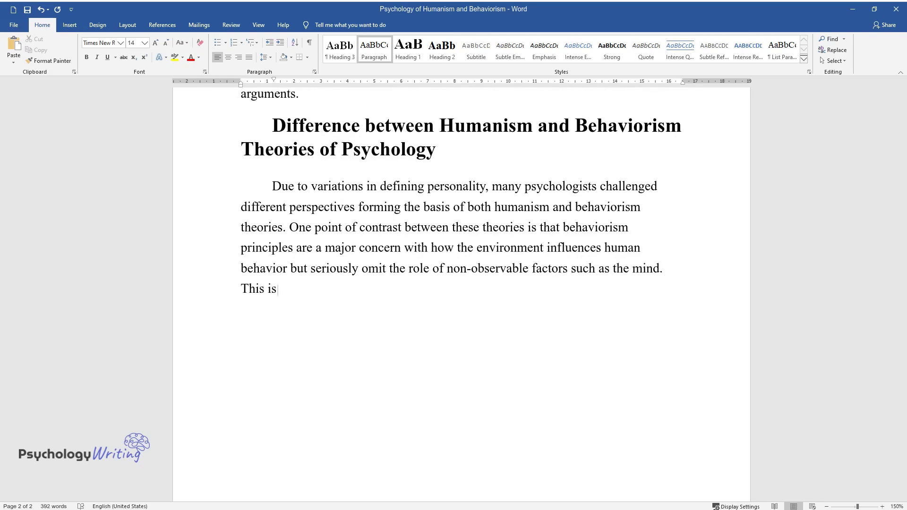
text( the basis of behavioris)
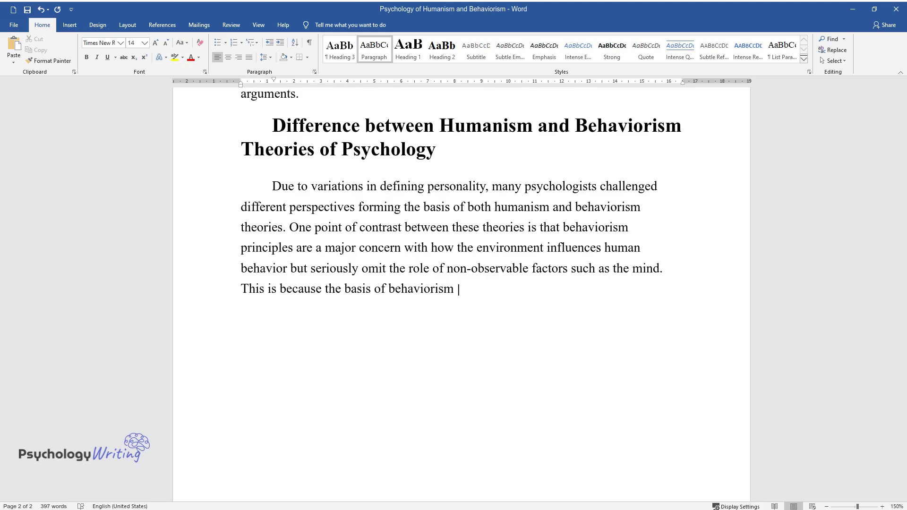
text(manates from the ability o)
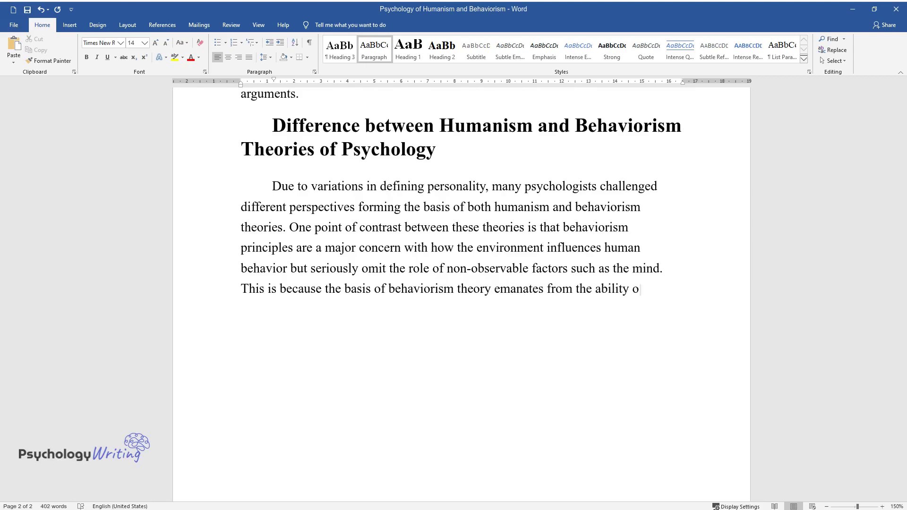
text(f human beings to respond to stimu)
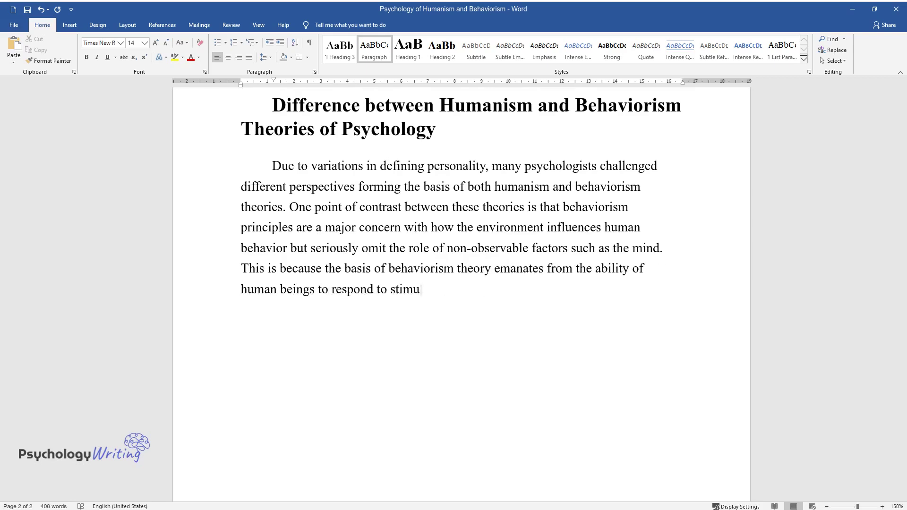
text(bservable features within )
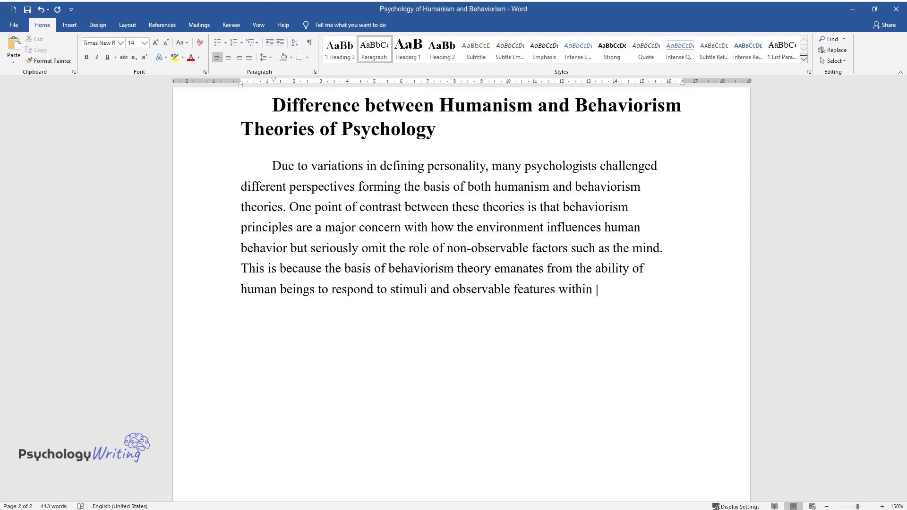
text(rounding. As Wade and Ta)
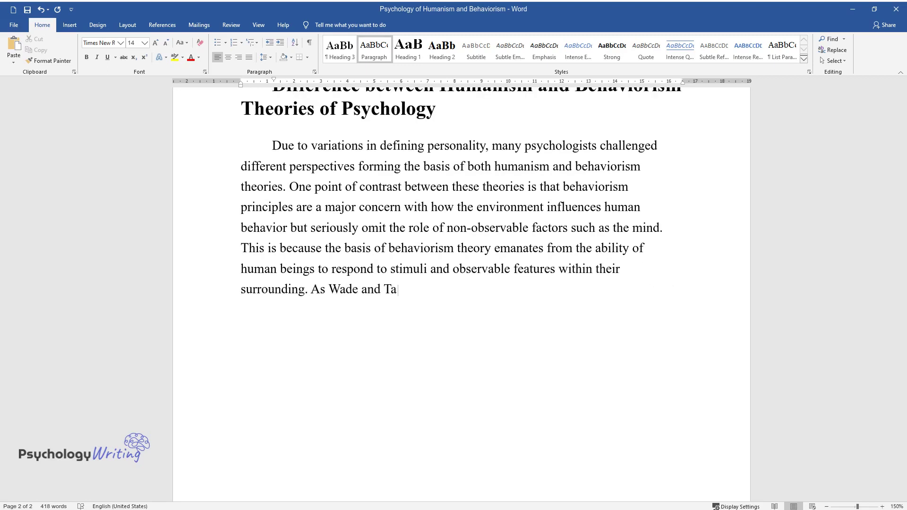
text(vris denote, some of the axioms of)
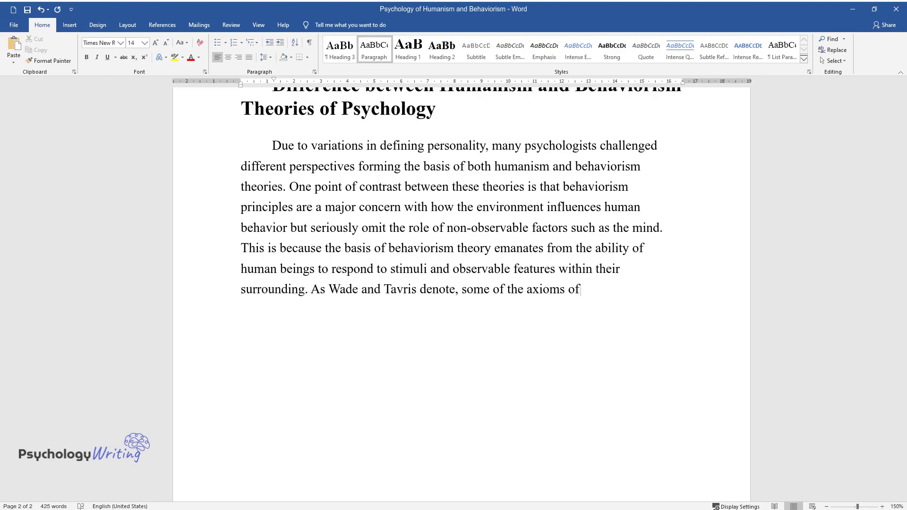
text( behaviorism theories include hope)
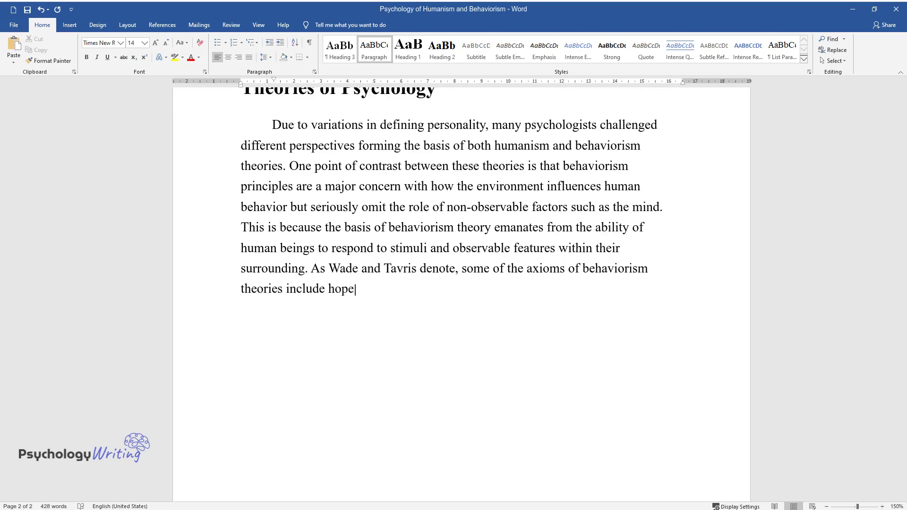
text(fulness, determin)
text(ism, and experime)
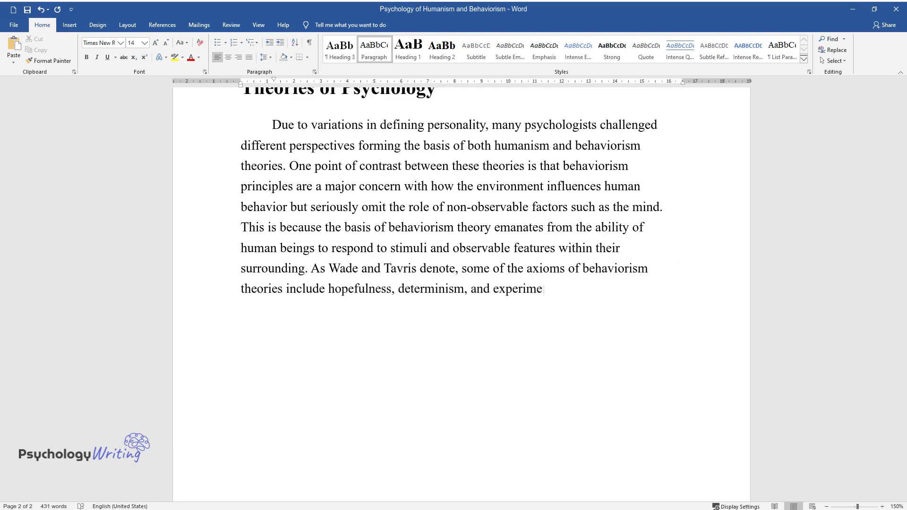
text(ntalism among others.)
- End the Wade and Tavris paragraph and begin the next indented paragraph
key(Return)
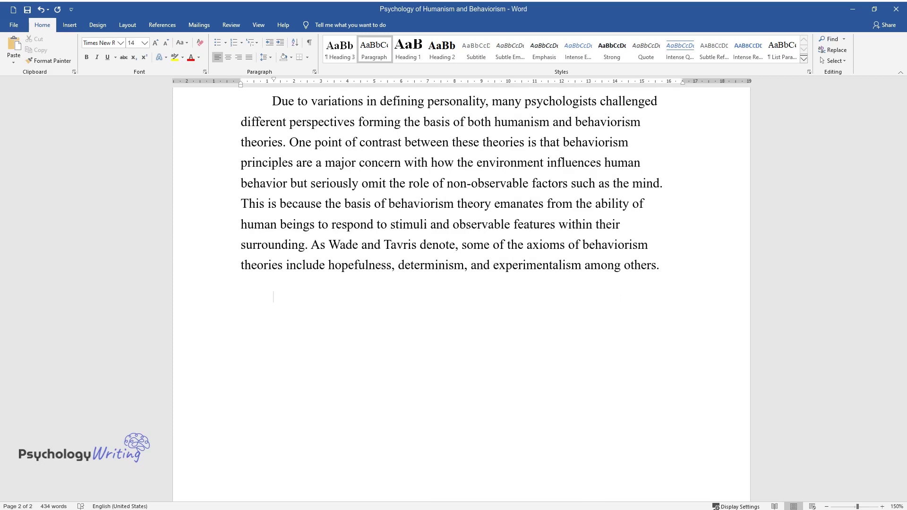
text(Furthermor)
text(lassical )
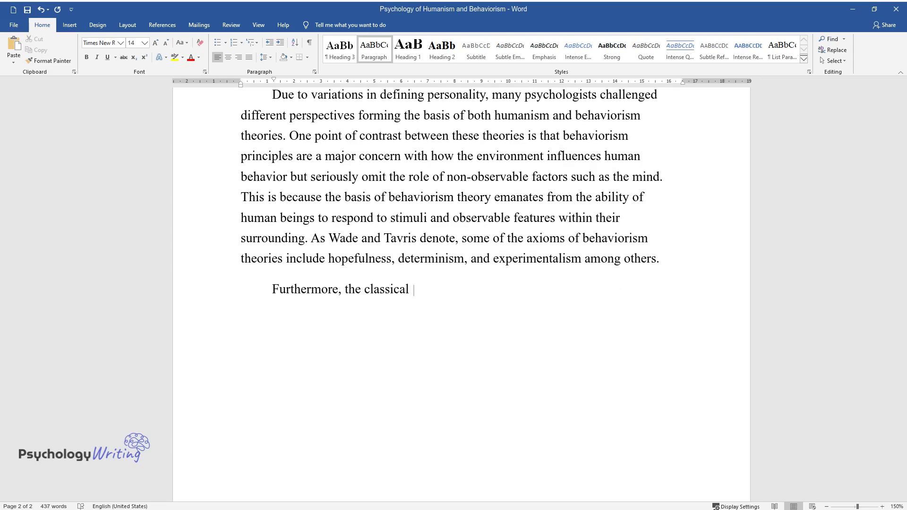
text(theory of conditioning provides an)
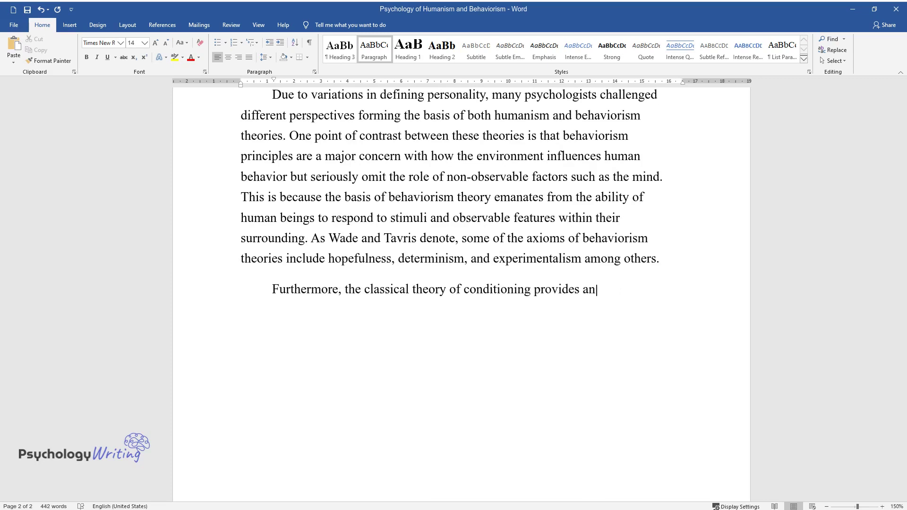
text( outline for explaining contrary o)
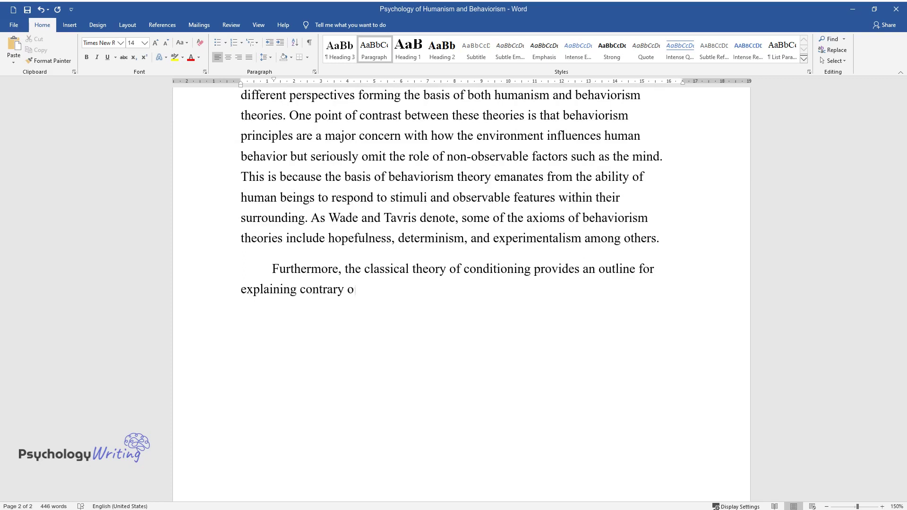
text(and argum)
text(ents presented by)
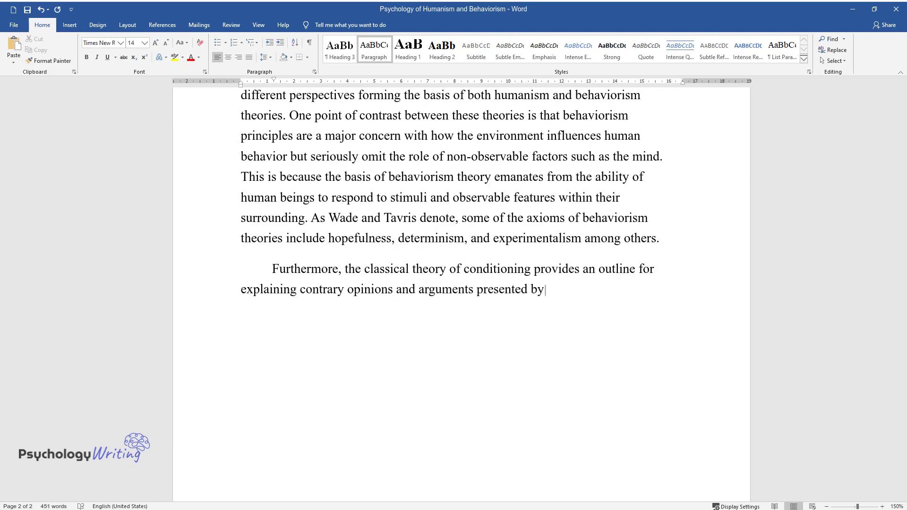
text( the behaviorists. According to c)
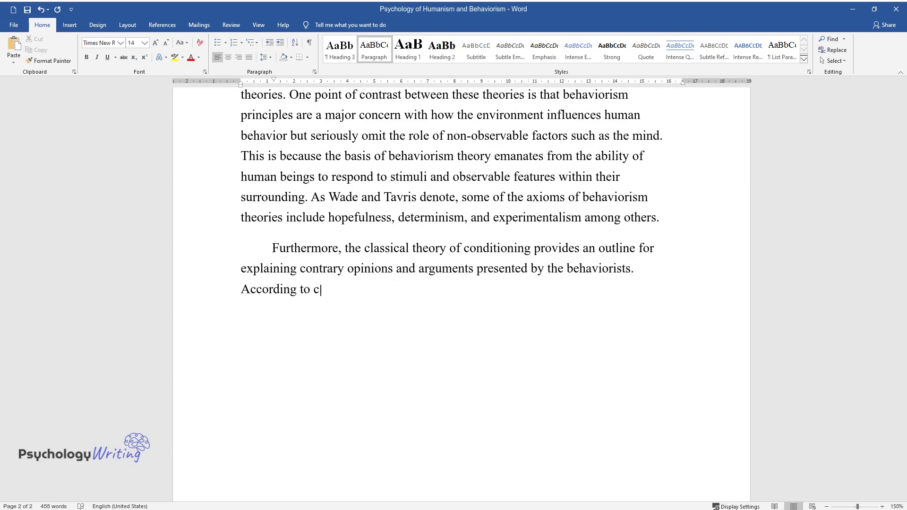
text(lassical conditioning, unconscious)
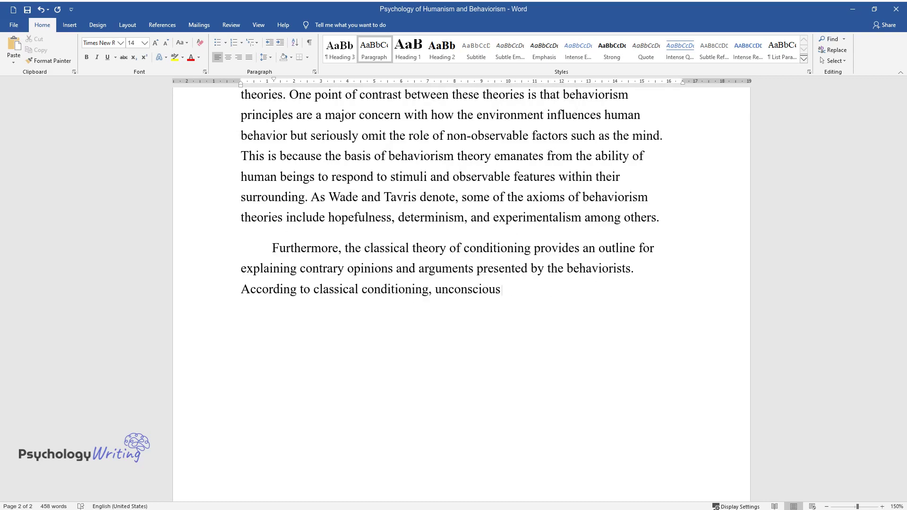
text( emotional and psychological respo)
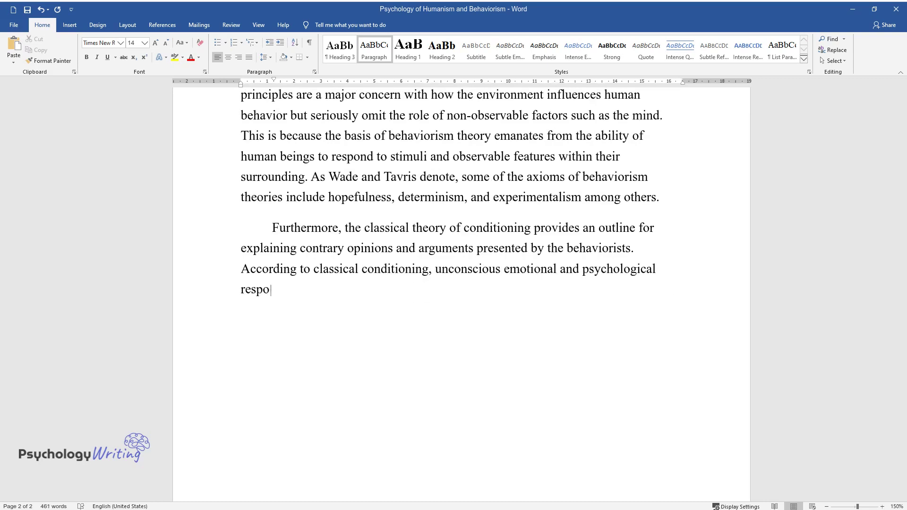
text(nses grea)
text(tly influence the learnin)
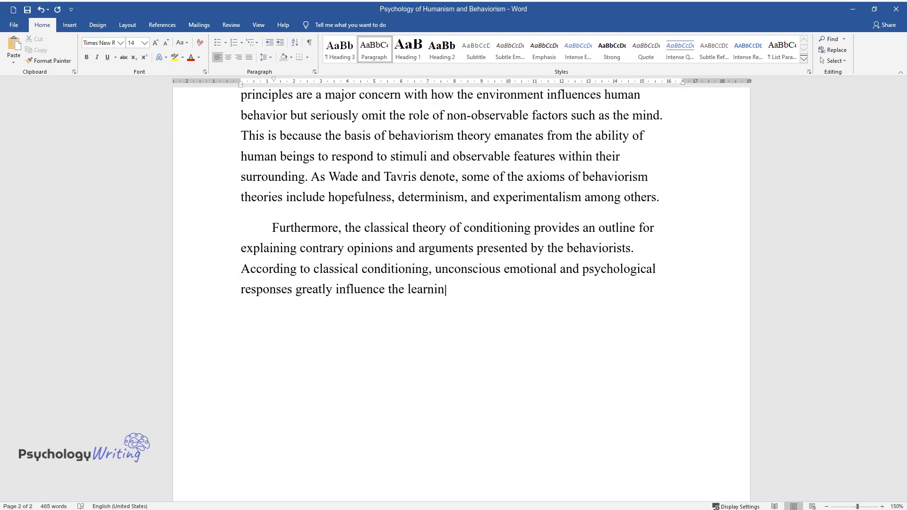
text(g processes of people. Other condi)
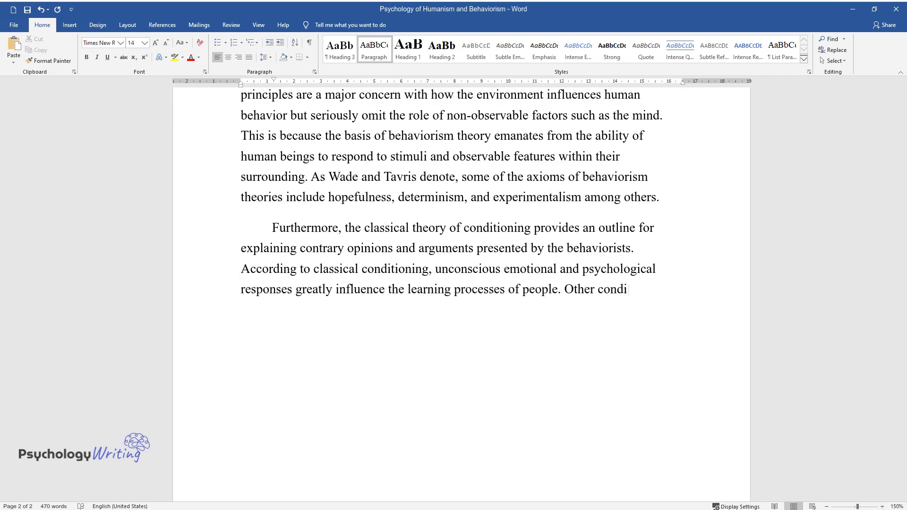
text(ch as ope)
text(ly emphas)
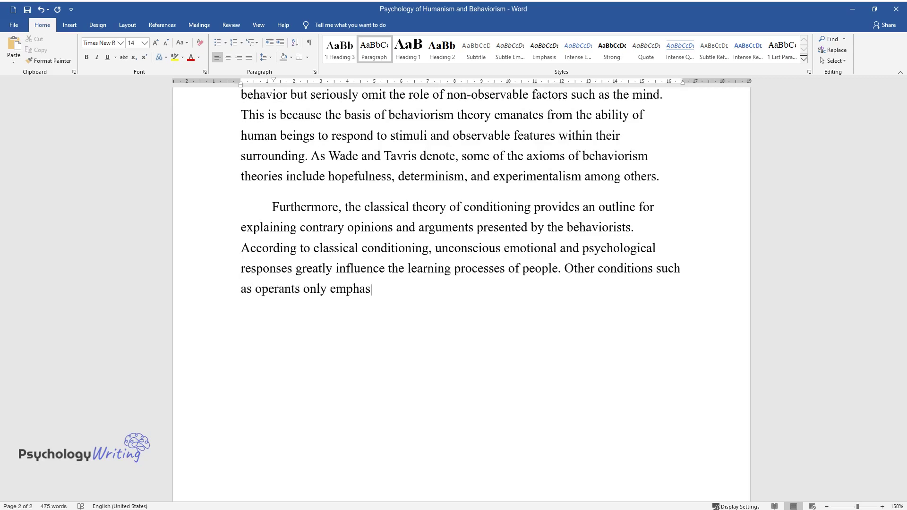
text( handy behaviors.)
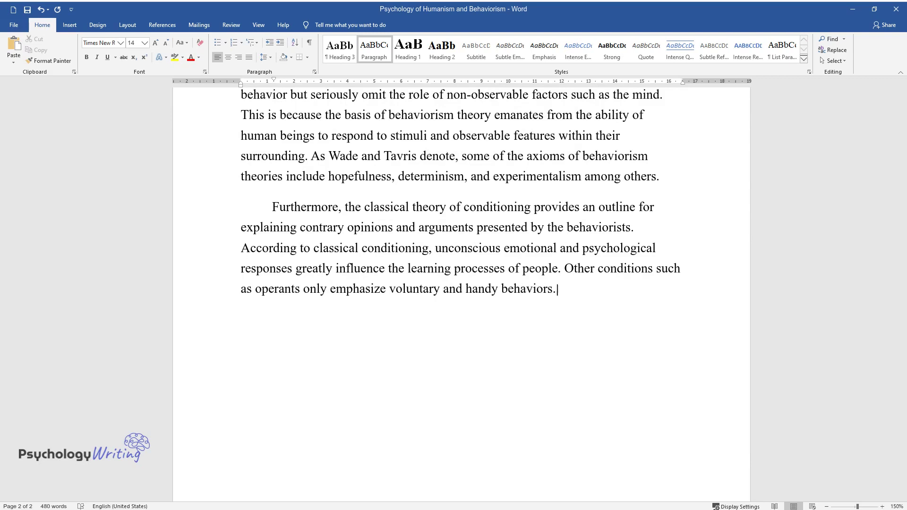
text( According to Skinner, mechanisms )
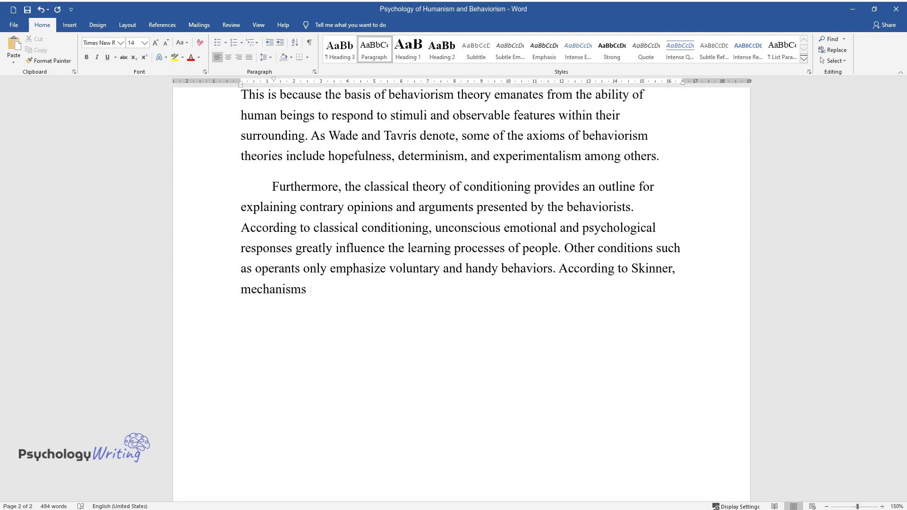
text(unishments and reinforcem)
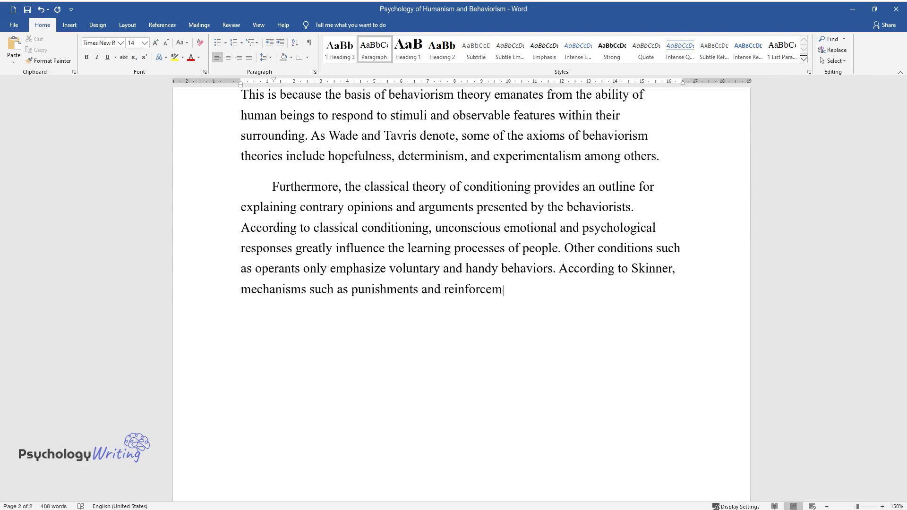
text(ents provide frameworks for contro)
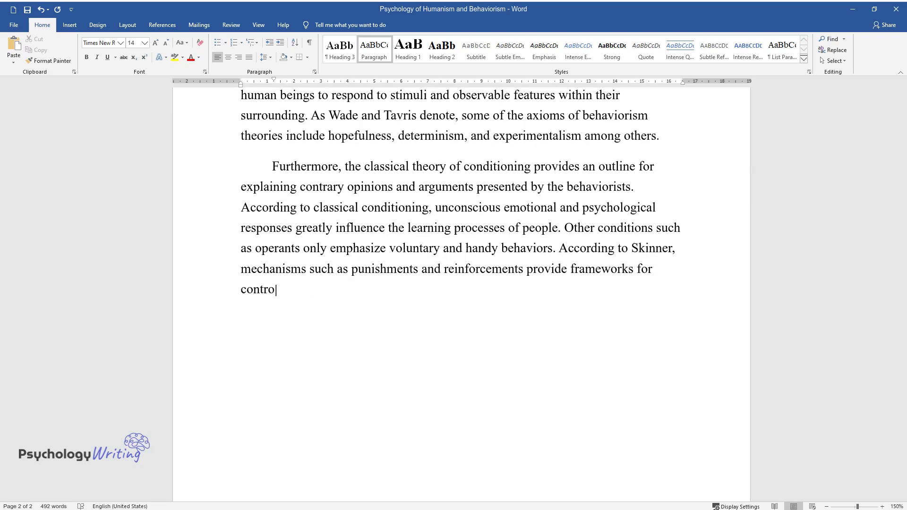
text(lling human behavior.)
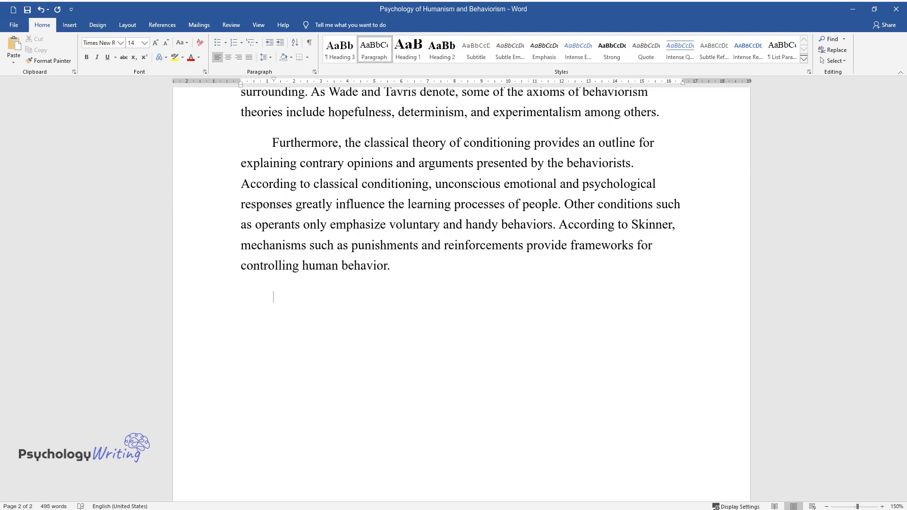
text(Scecondly, Contrary to behav)
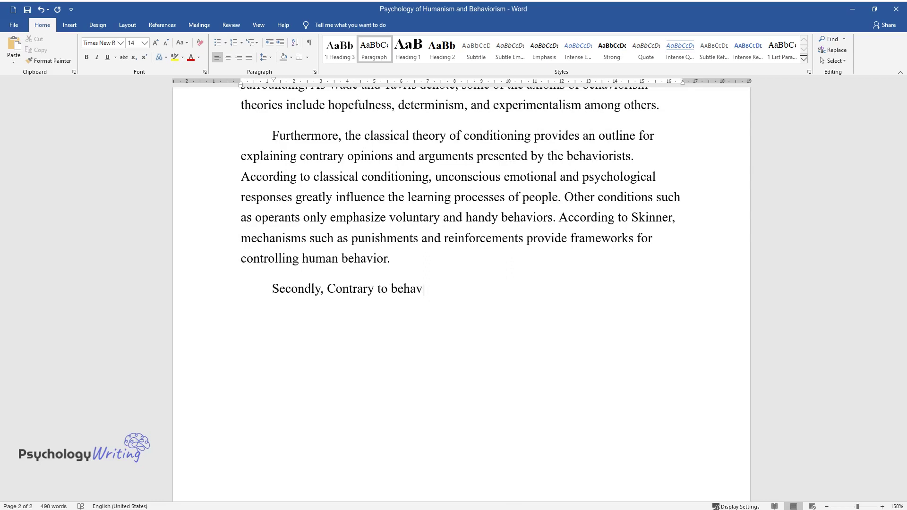
text(dividualism, humanists purely advoc)
text(roper understanding of an individ)
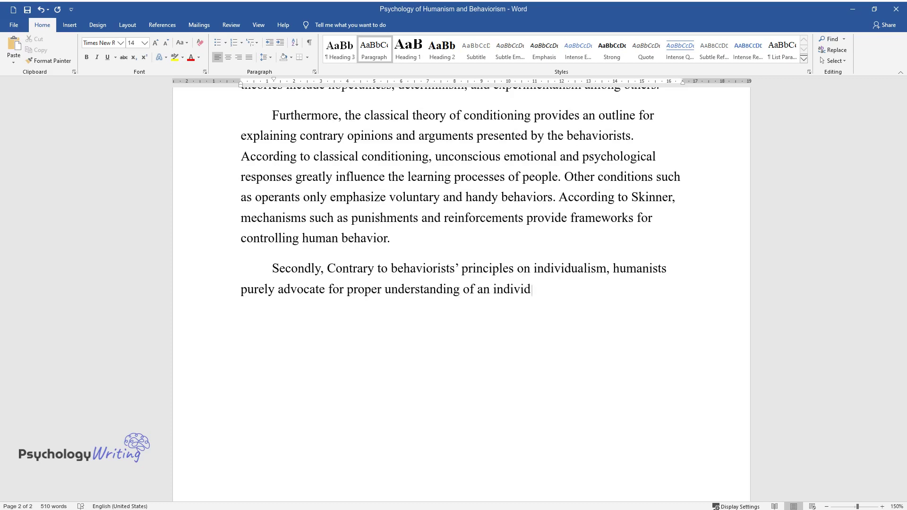
text(ual without scientific validation )
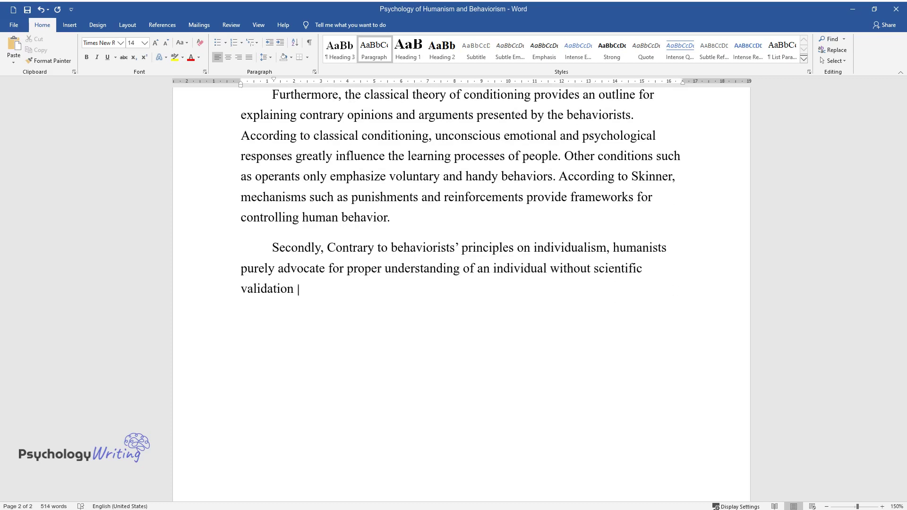
text(of their opinion. To start with, h)
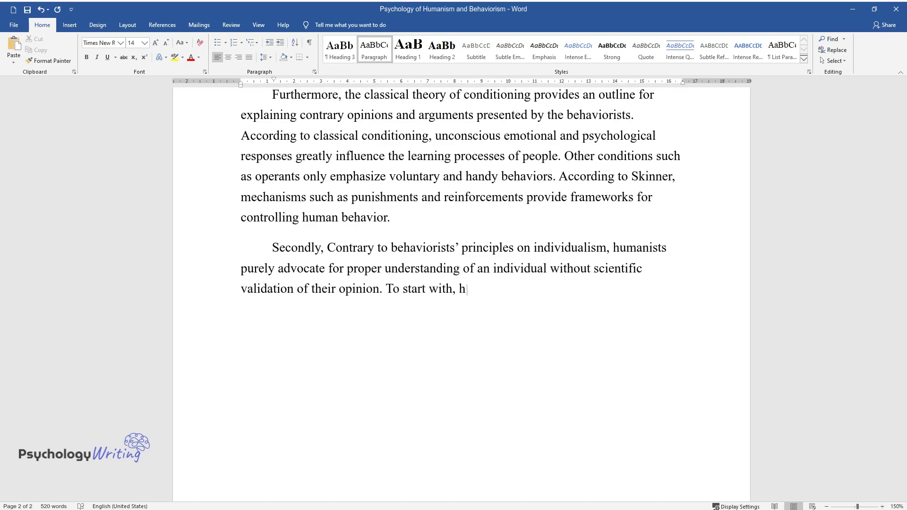
text(umanists)
text(ee societ)
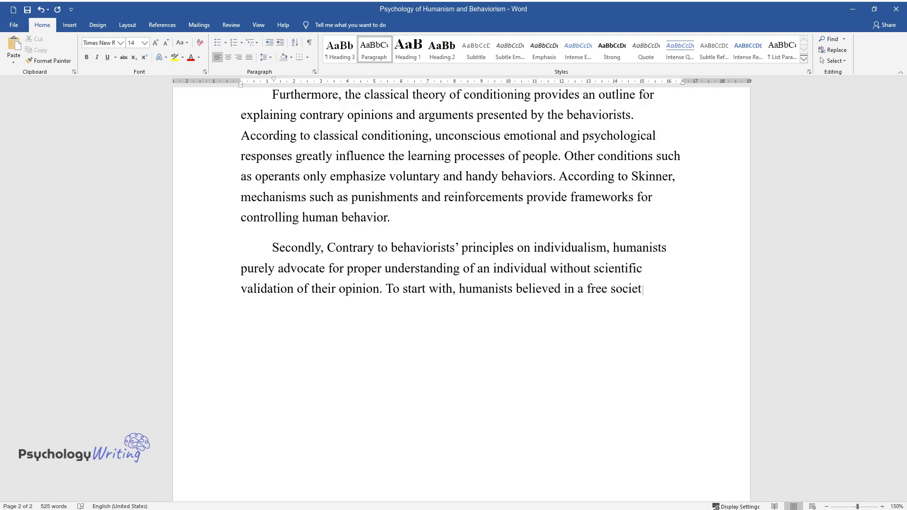
text(y where individua)
text(chieve th)
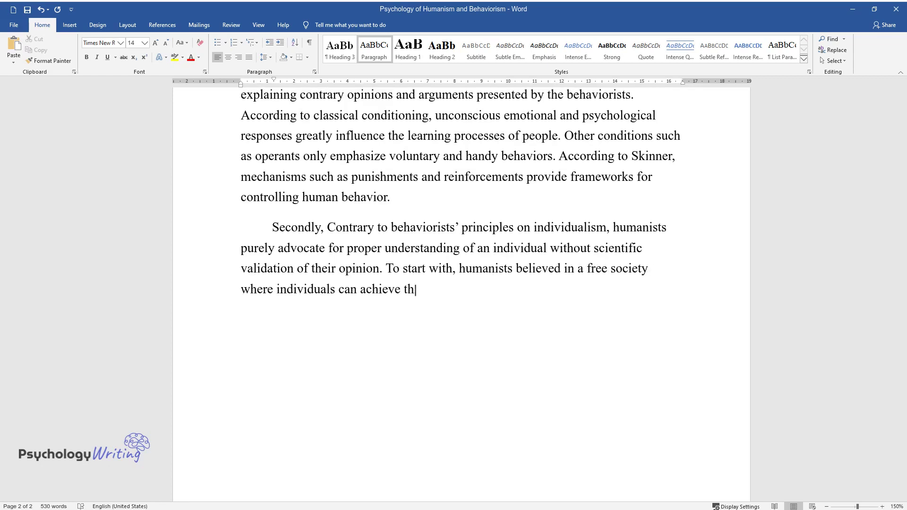
text(eir potential without any constrai)
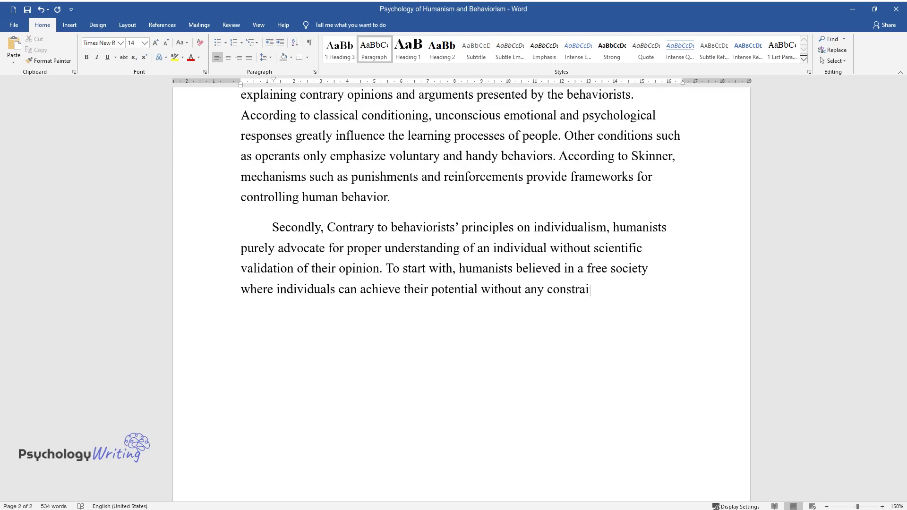
text(nt. Humanism pers)
text(is thus s)
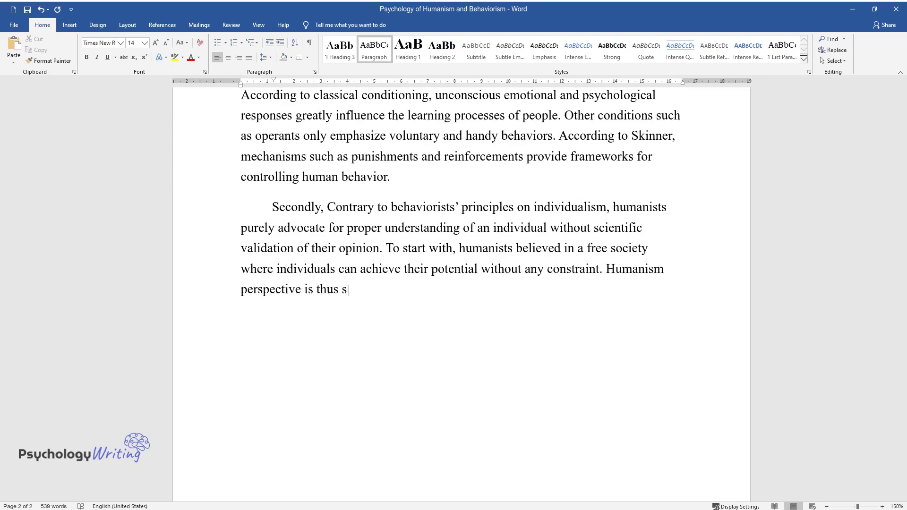
text(ubjective in nature because it fai)
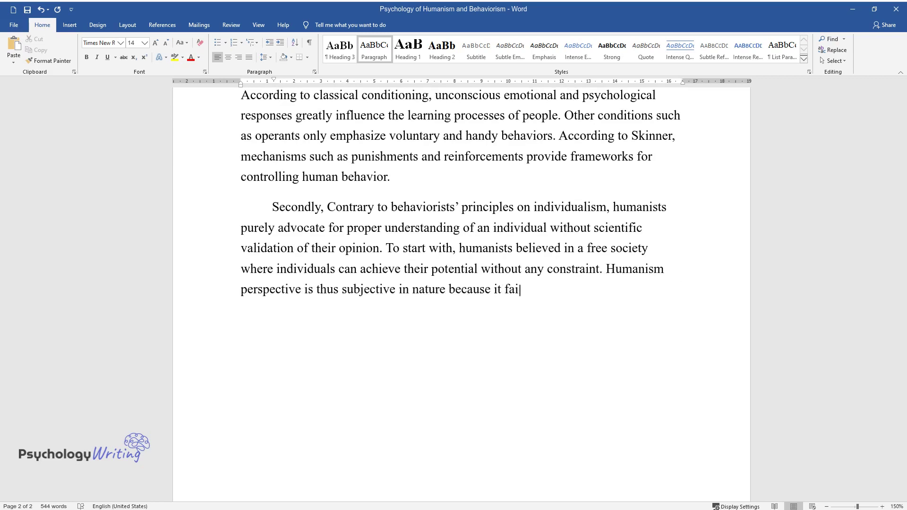
text(ls to validate arguments through )
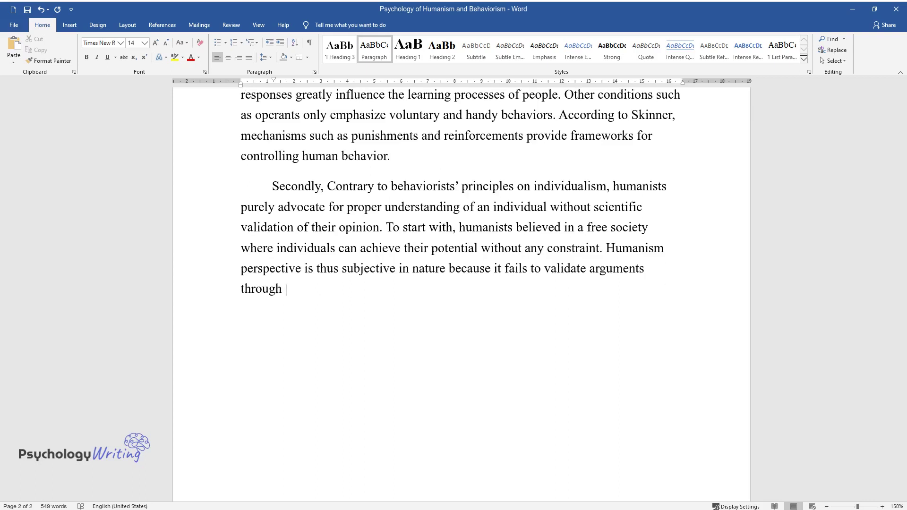
text(experiment)
text(s and other scientific m)
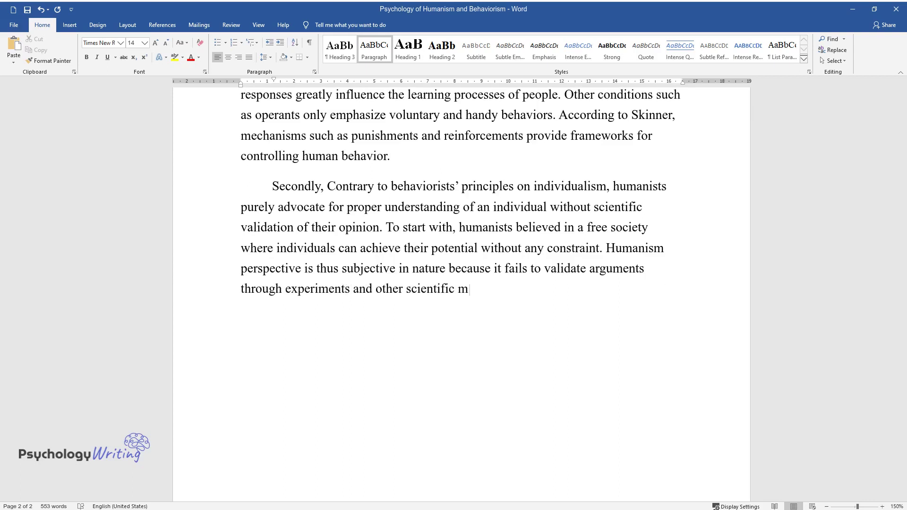
text(ethods. Therefore, humanism only e)
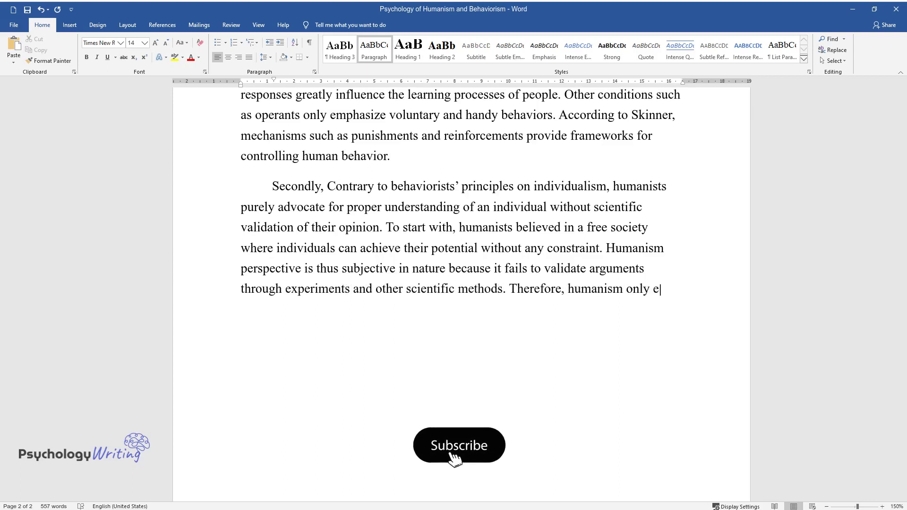
text(xtends the study of human behavior)
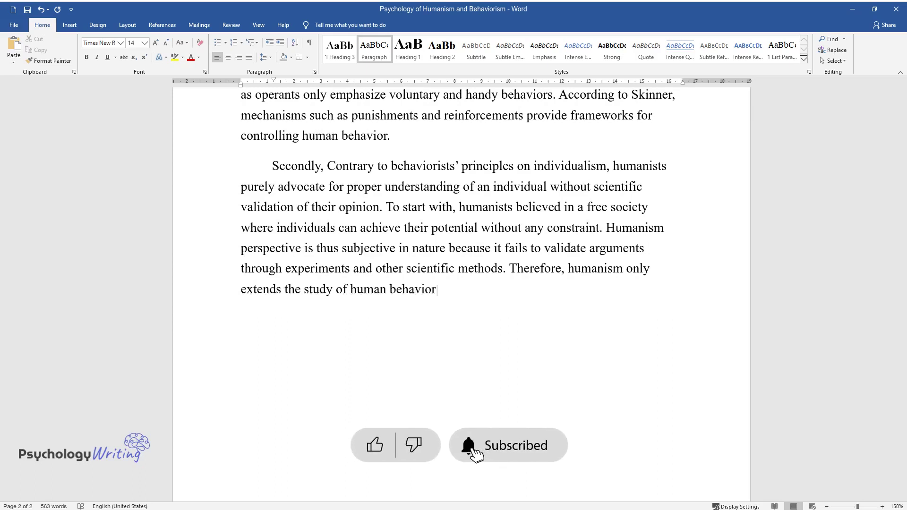
text( to emotions among people but reje)
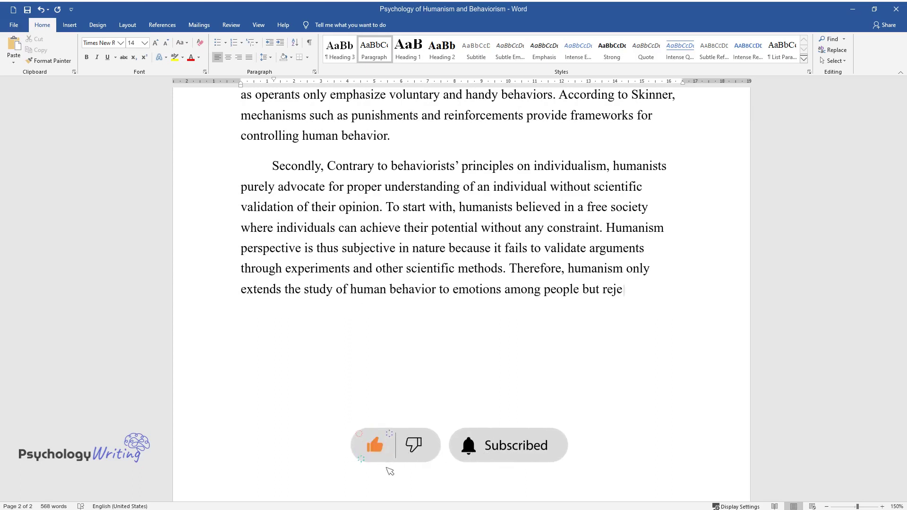
text(cts determinism arguments support)
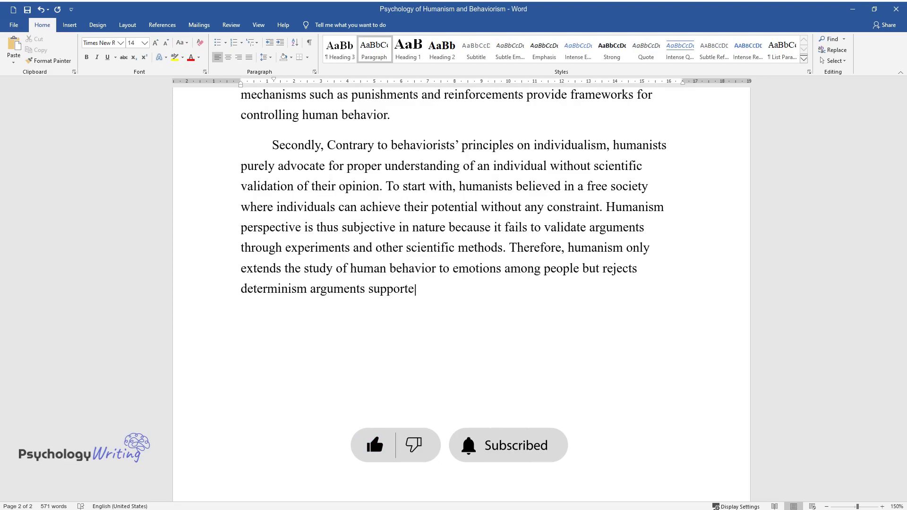